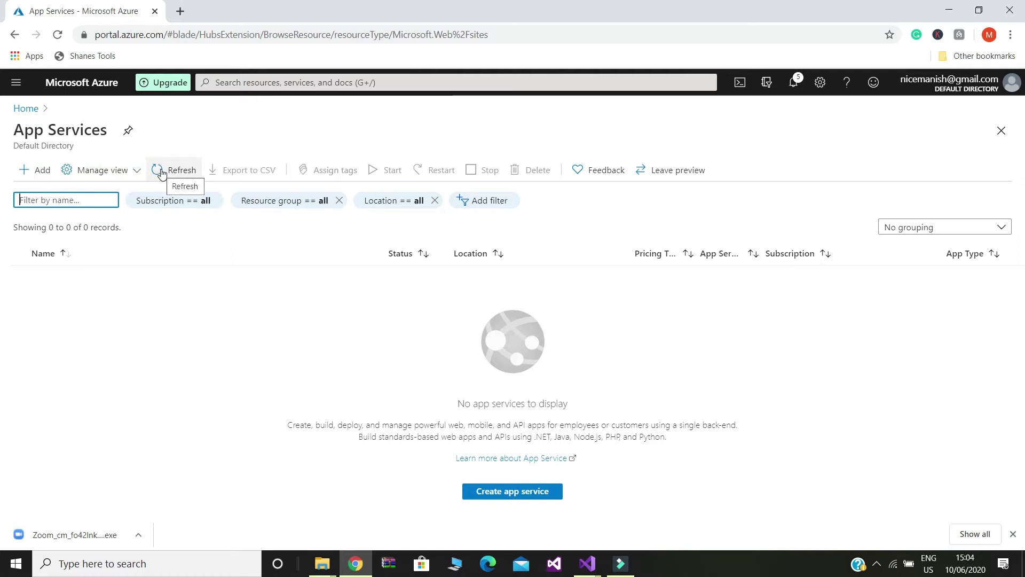
# - Open the form for creating a new web app and examine its subscription and resource group choices
pyautogui.click(35, 171)
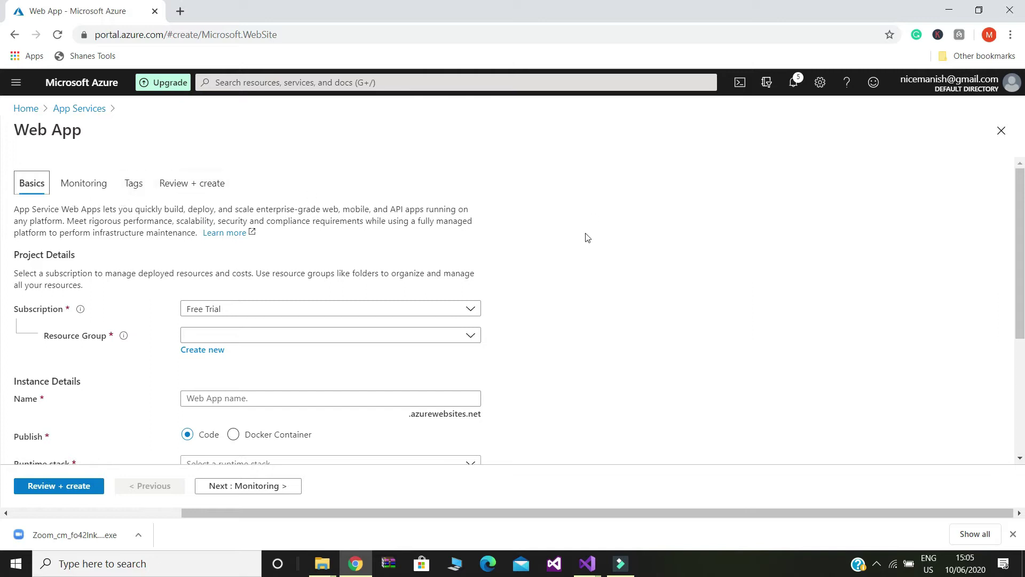
pyautogui.scroll(-3, 581, 254)
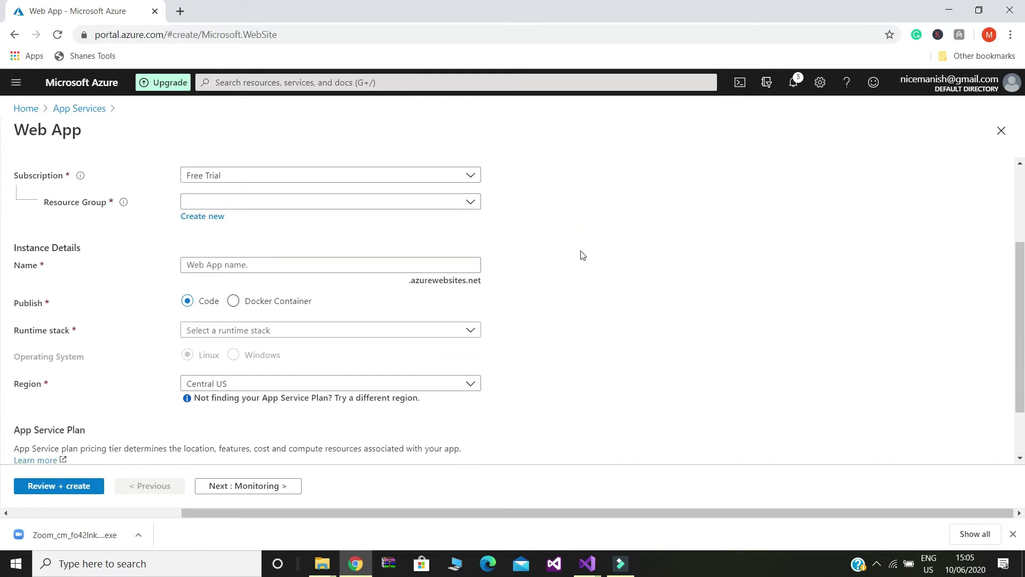
pyautogui.scroll(3, 582, 254)
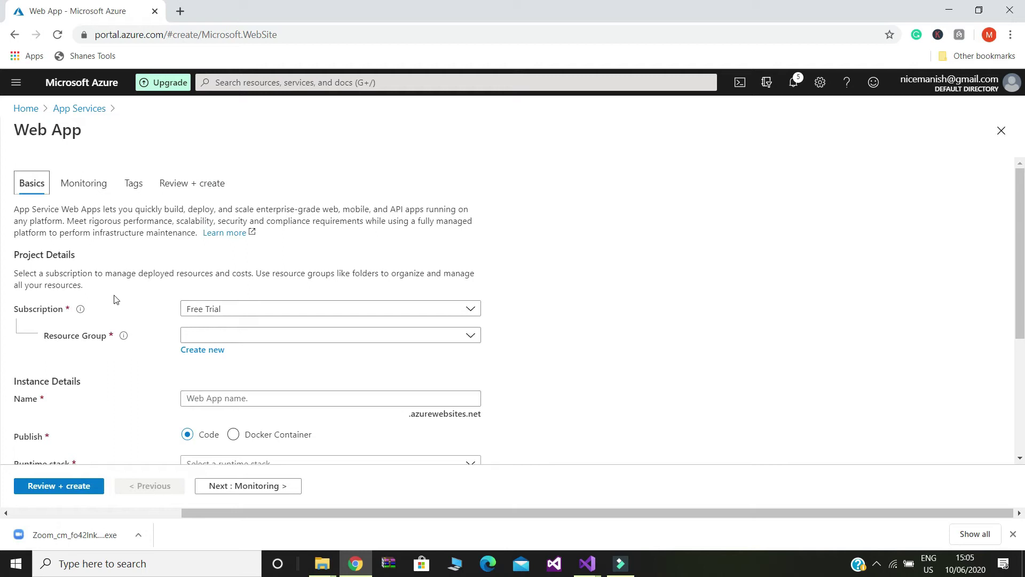
pyautogui.scroll(-1, 116, 299)
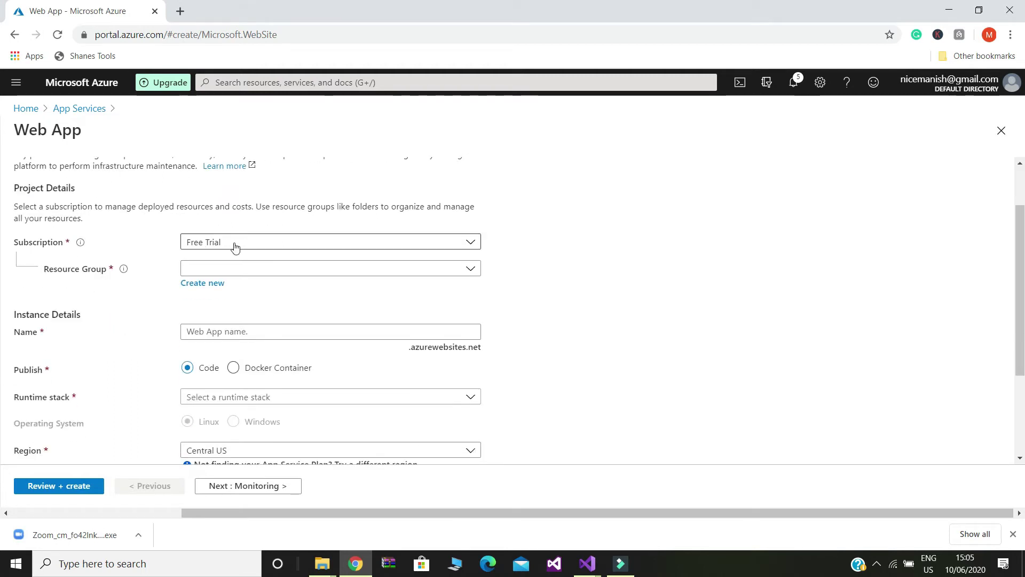
pyautogui.click(471, 244)
pyautogui.click(472, 245)
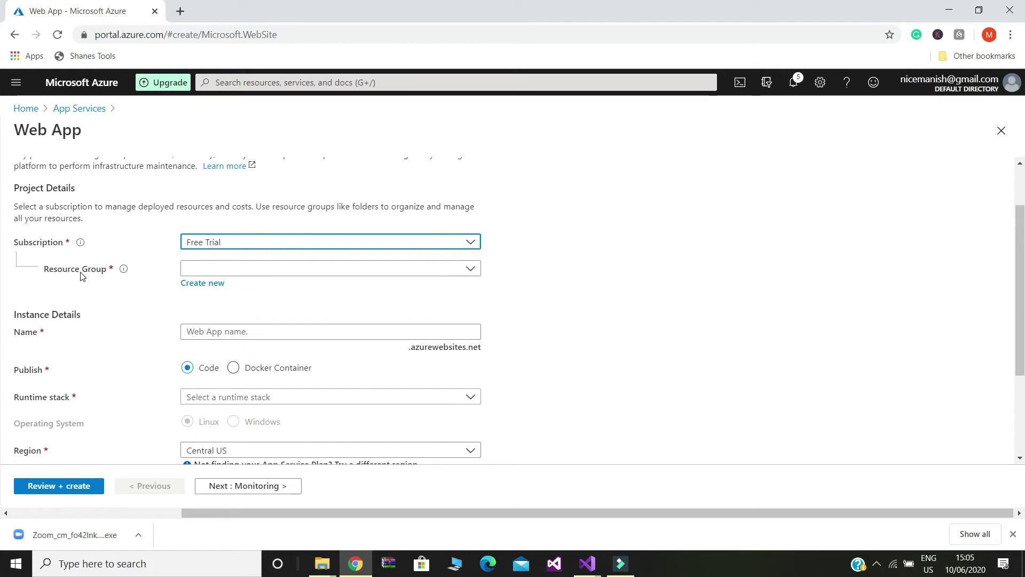
pyautogui.click(471, 270)
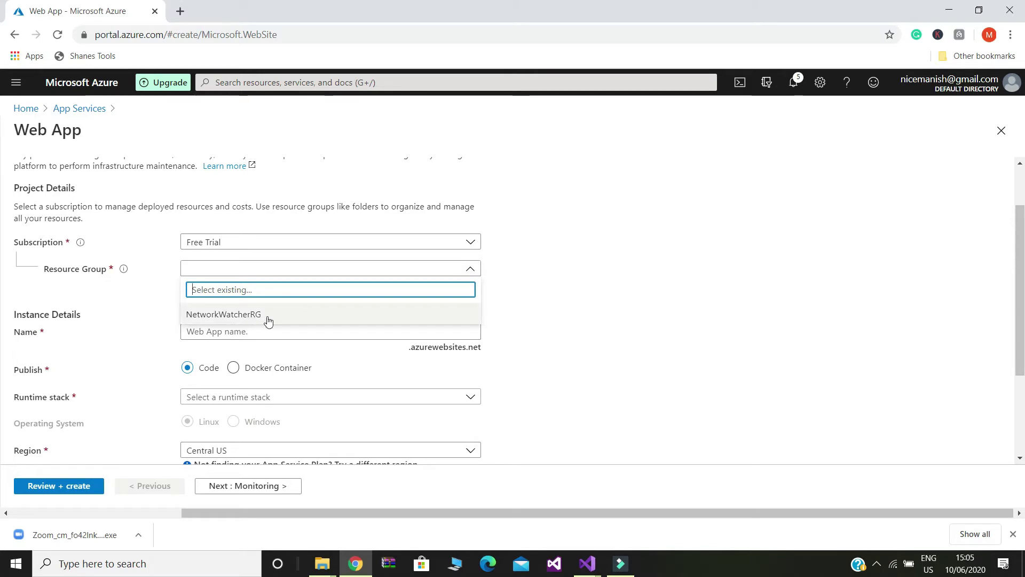
pyautogui.click(592, 297)
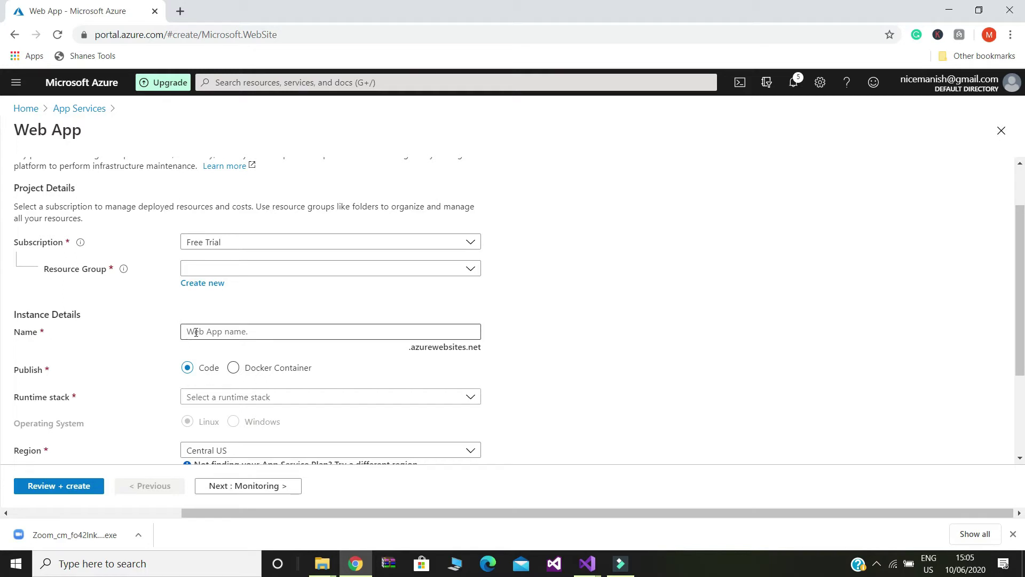
# - Examine the runtime stack, region and App Service plan options in the web app creation form
pyautogui.scroll(-3, 563, 366)
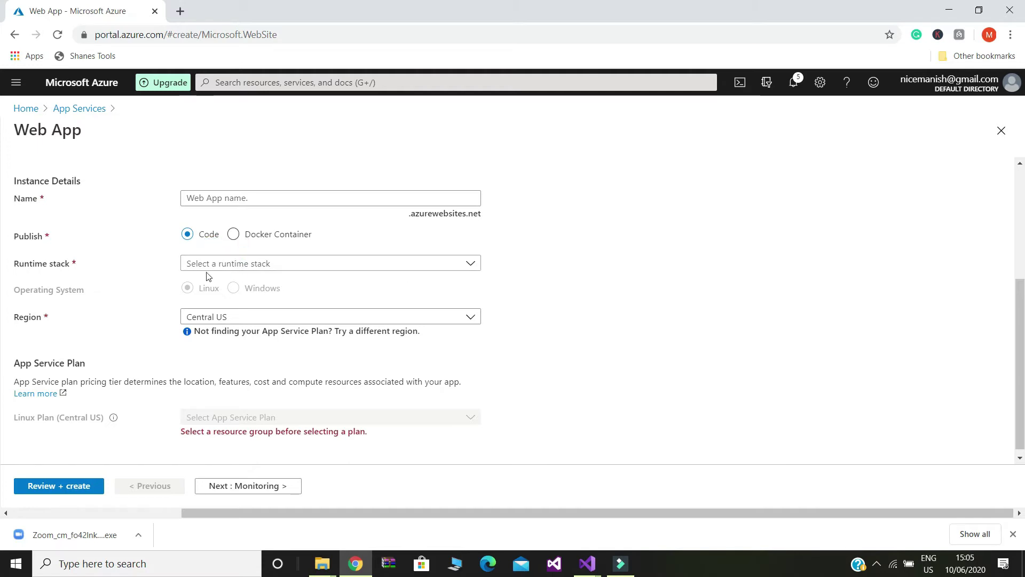
pyautogui.click(472, 266)
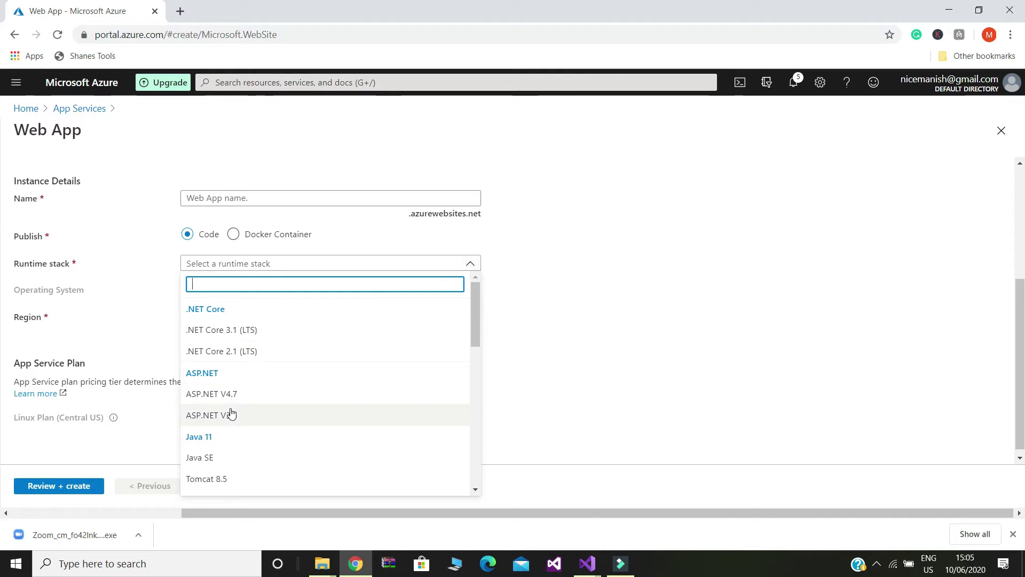
pyautogui.click(702, 280)
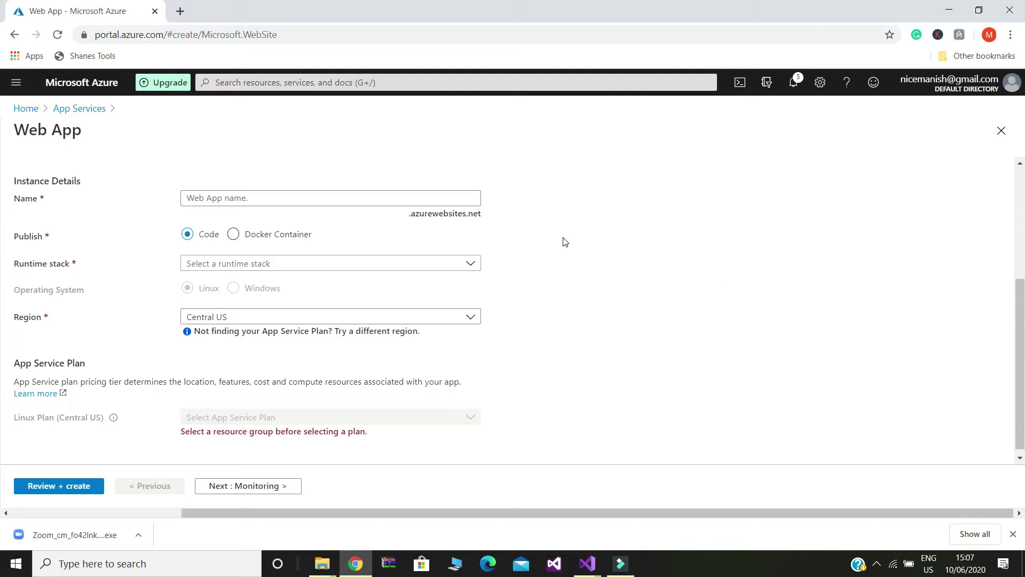
pyautogui.click(469, 317)
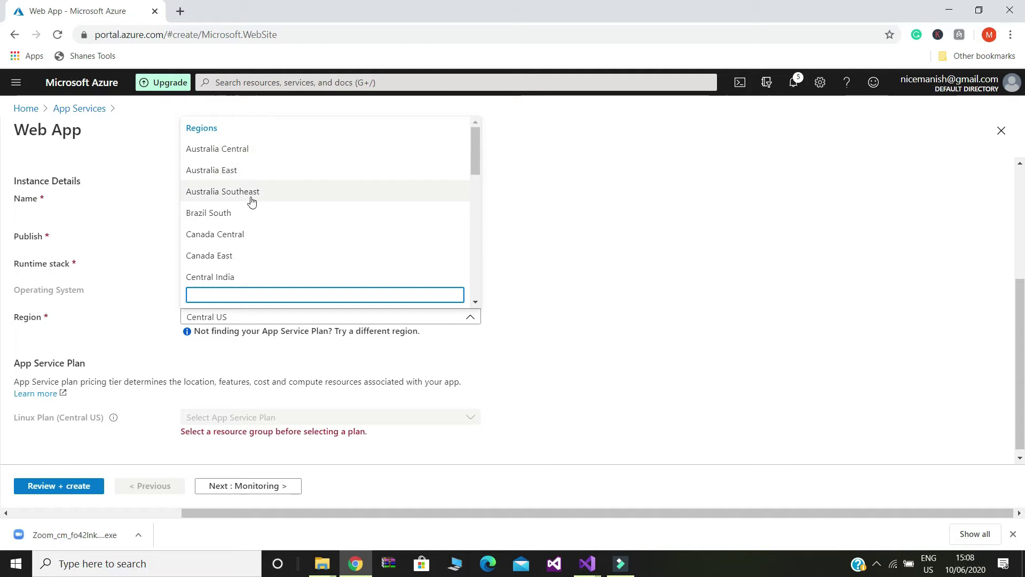
pyautogui.scroll(-1, 249, 224)
pyautogui.scroll(-7, 249, 225)
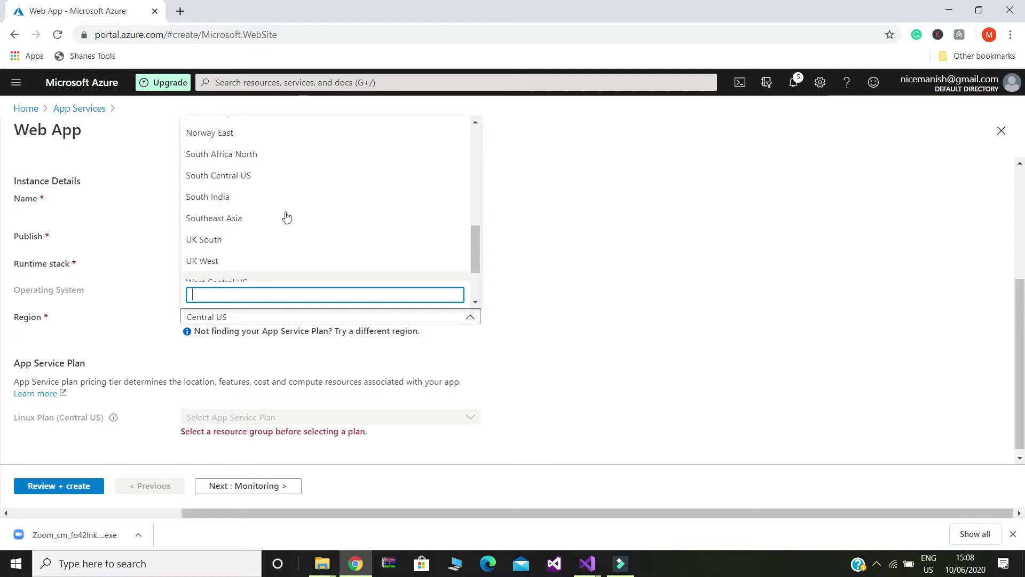
pyautogui.click(622, 262)
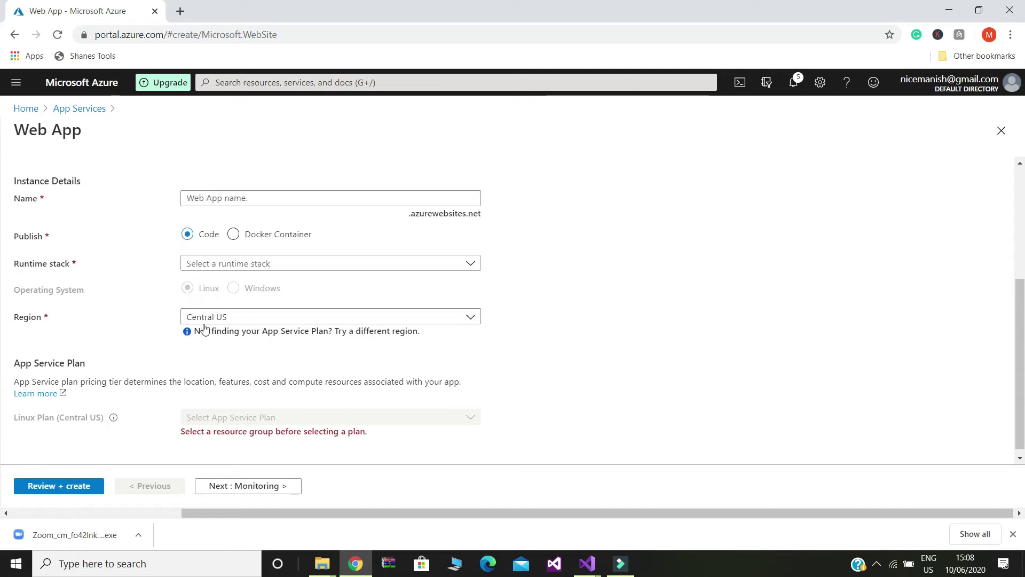
pyautogui.scroll(-1, 742, 336)
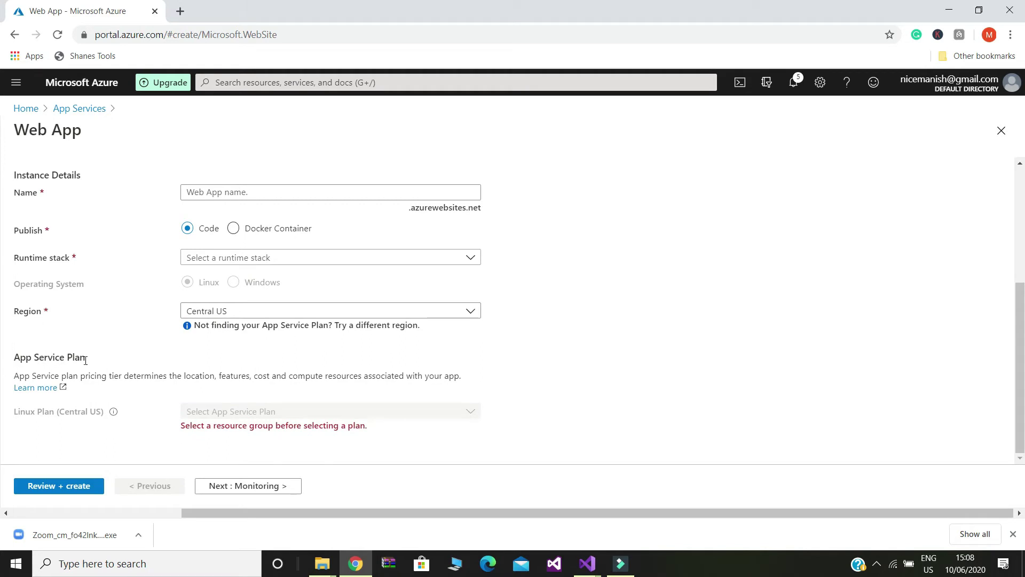
pyautogui.scroll(4, 619, 256)
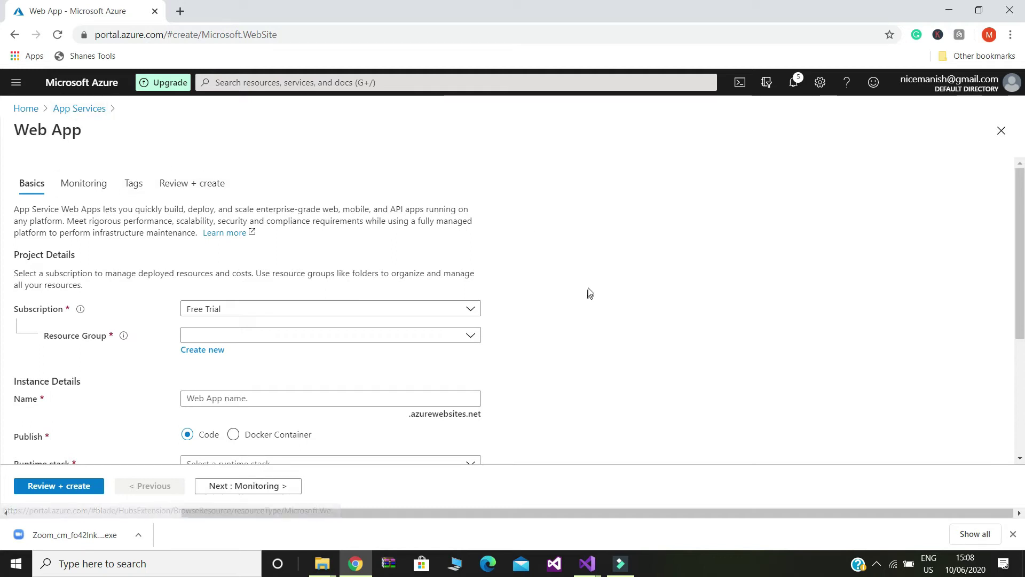
pyautogui.scroll(-2, 677, 423)
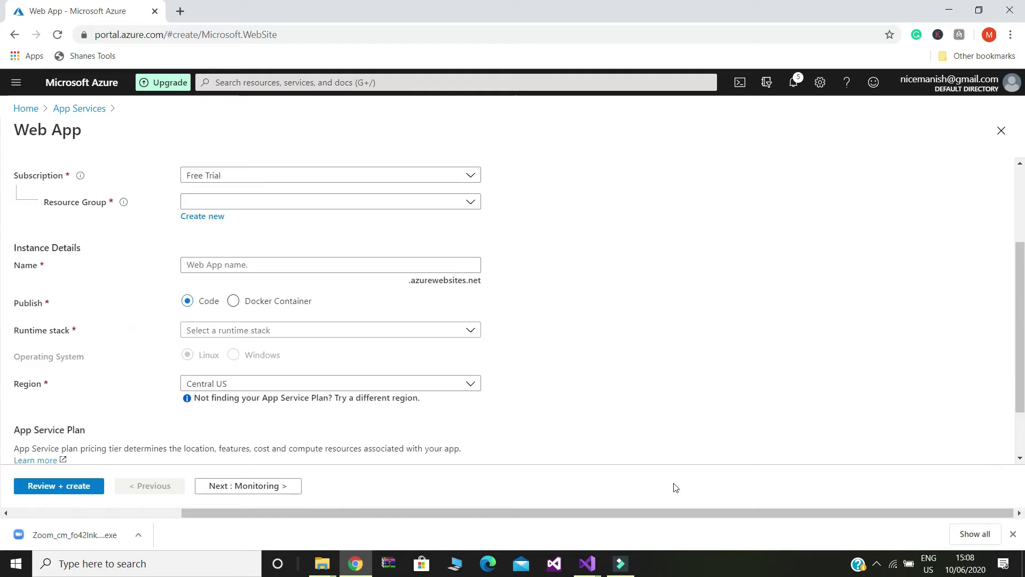
# - Switch to Visual Studio 2019 and start a new project from the ASP.NET Core Web Application template
pyautogui.click(586, 561)
pyautogui.click(643, 507)
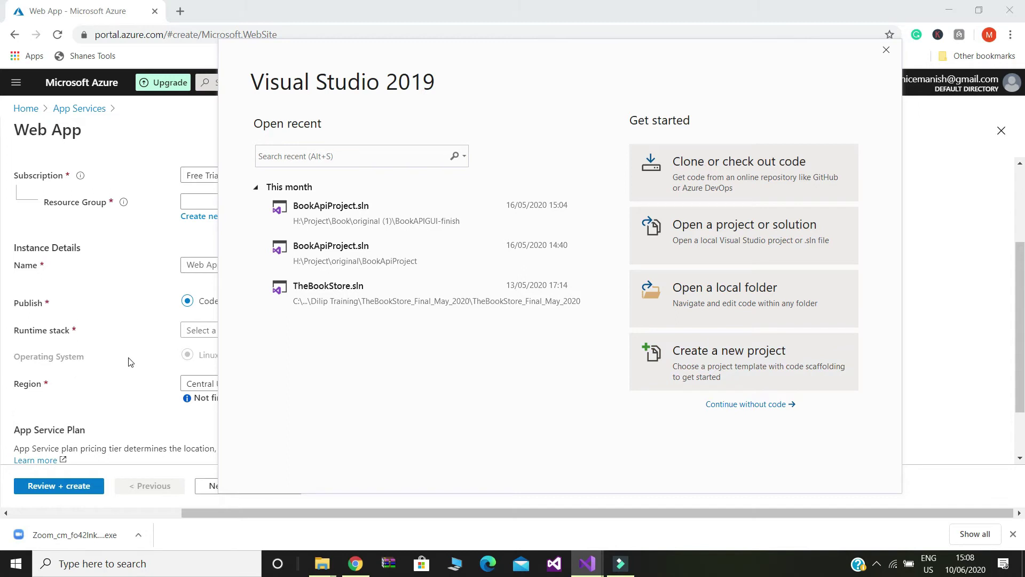
pyautogui.click(876, 563)
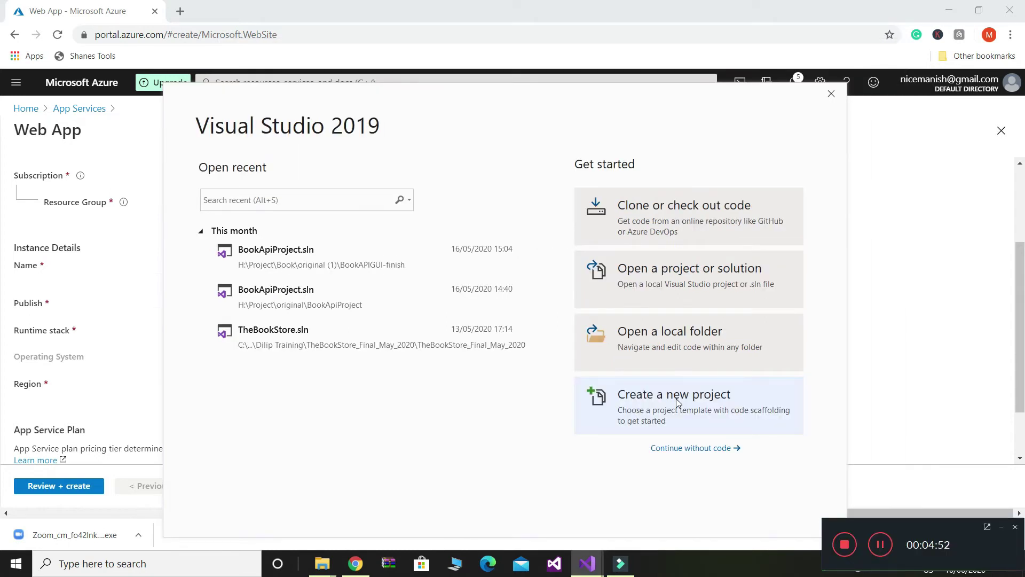
pyautogui.click(677, 402)
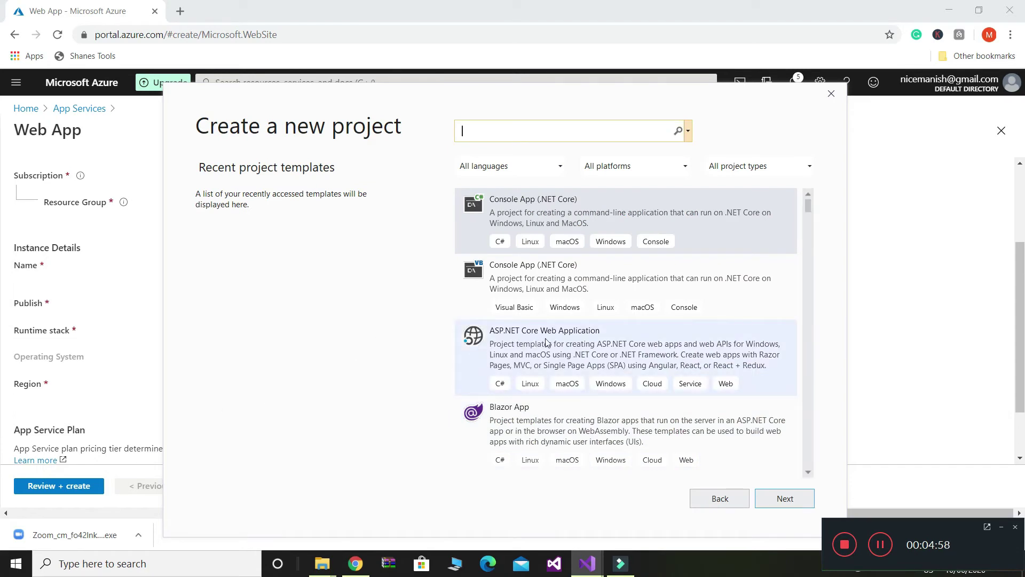
pyautogui.click(503, 377)
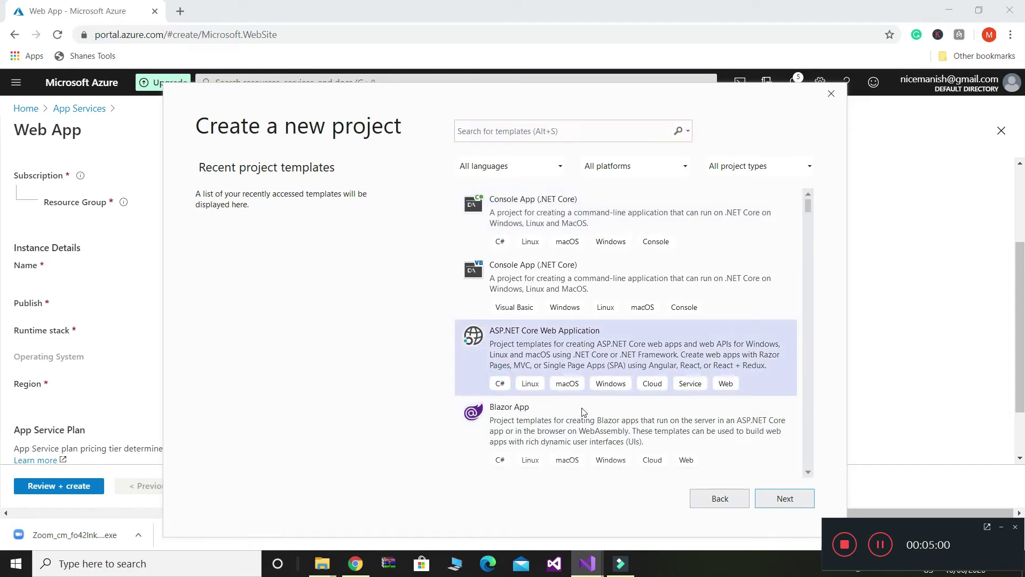
pyautogui.click(784, 498)
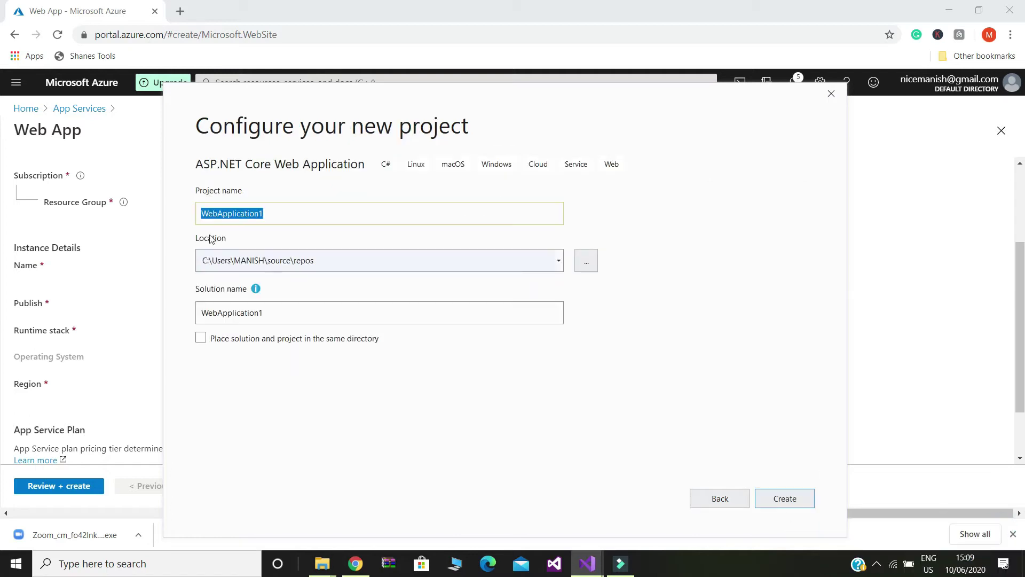
# - Name the project TestAppService and create it with the Empty template for ASP.NET Core 3.1
pyautogui.moveTo(281, 211); pyautogui.dragTo(197, 213)
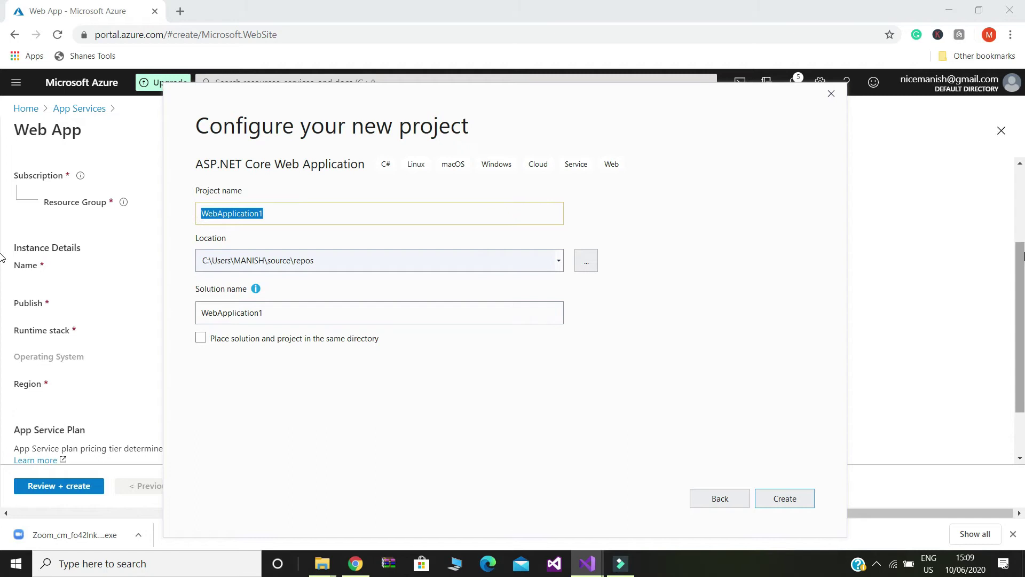
pyautogui.write('Test')
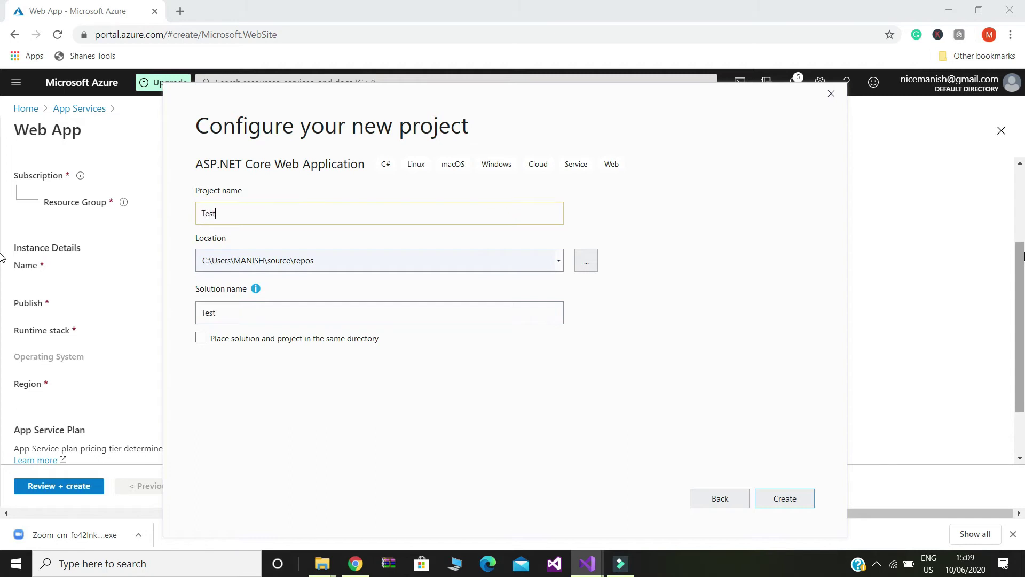
pyautogui.write('AppService')
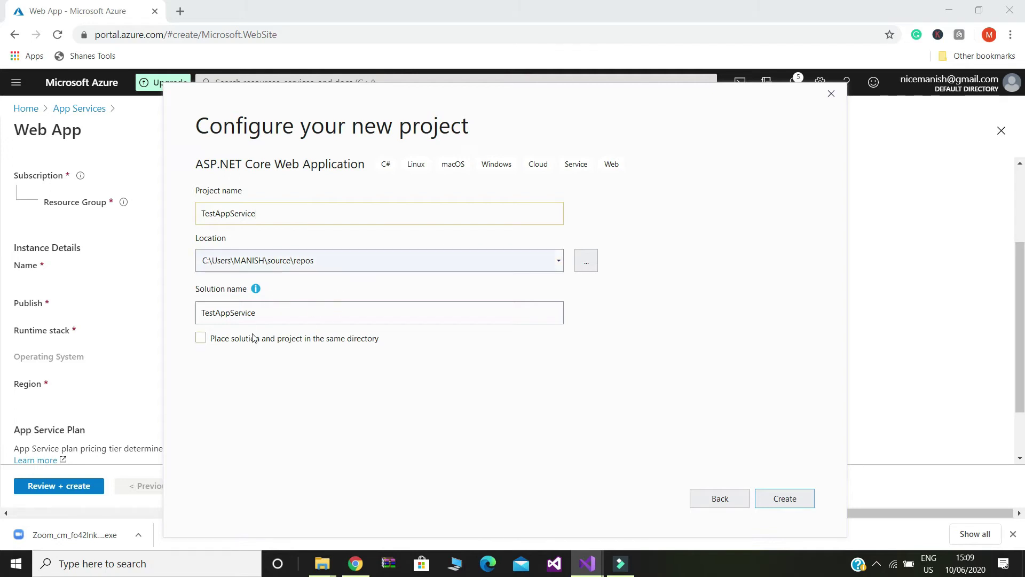
pyautogui.click(784, 499)
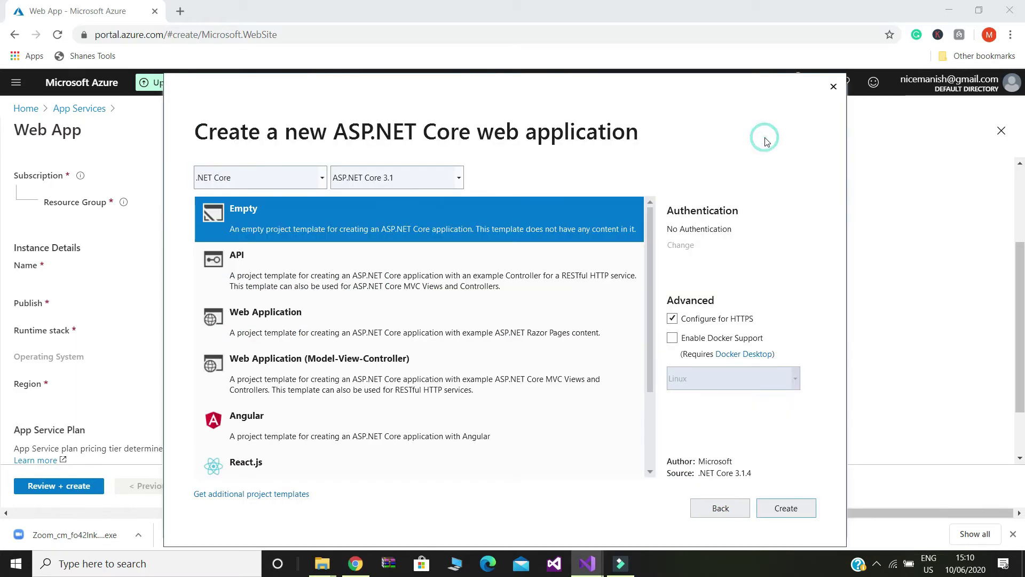
pyautogui.click(798, 507)
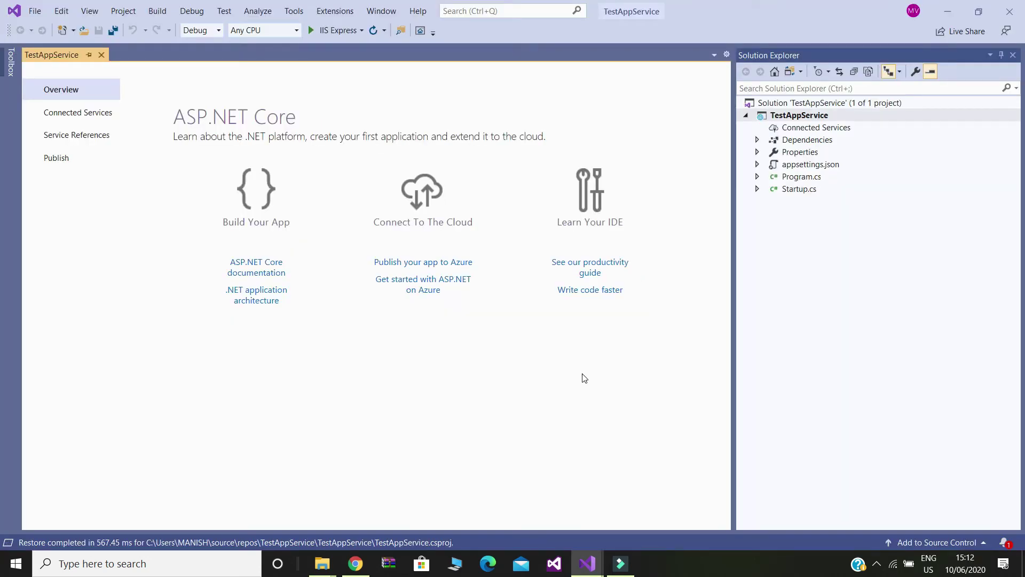
# - Run the TestAppService project with IIS Express and check its page in the browser
pyautogui.click(333, 30)
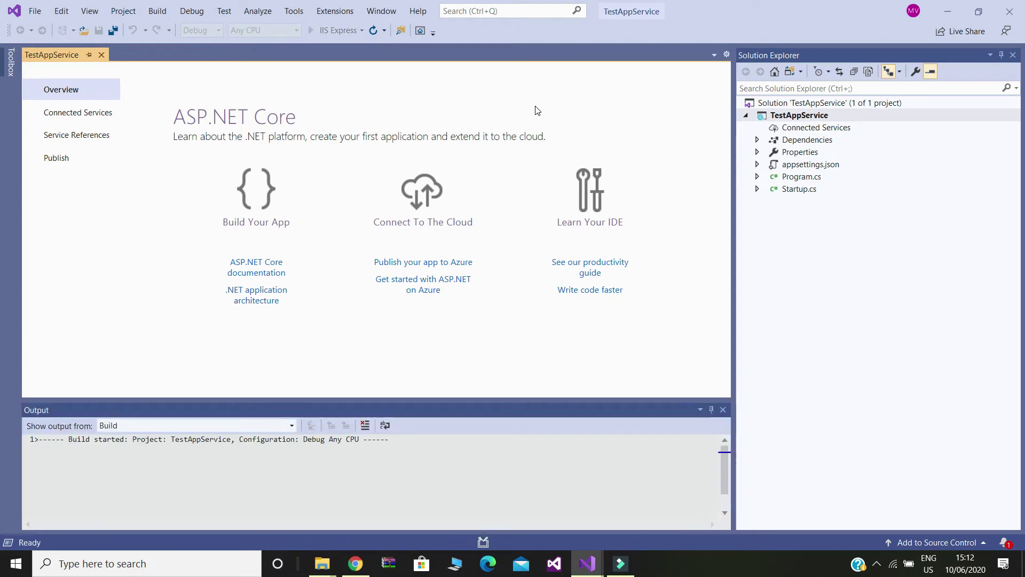
pyautogui.click(877, 563)
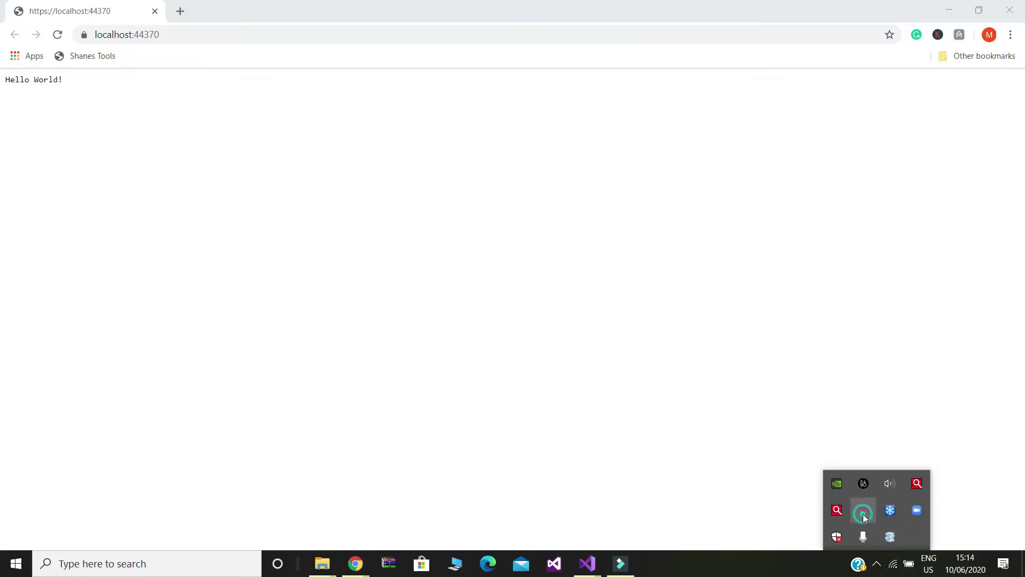
pyautogui.rightClick(865, 518)
pyautogui.click(892, 522)
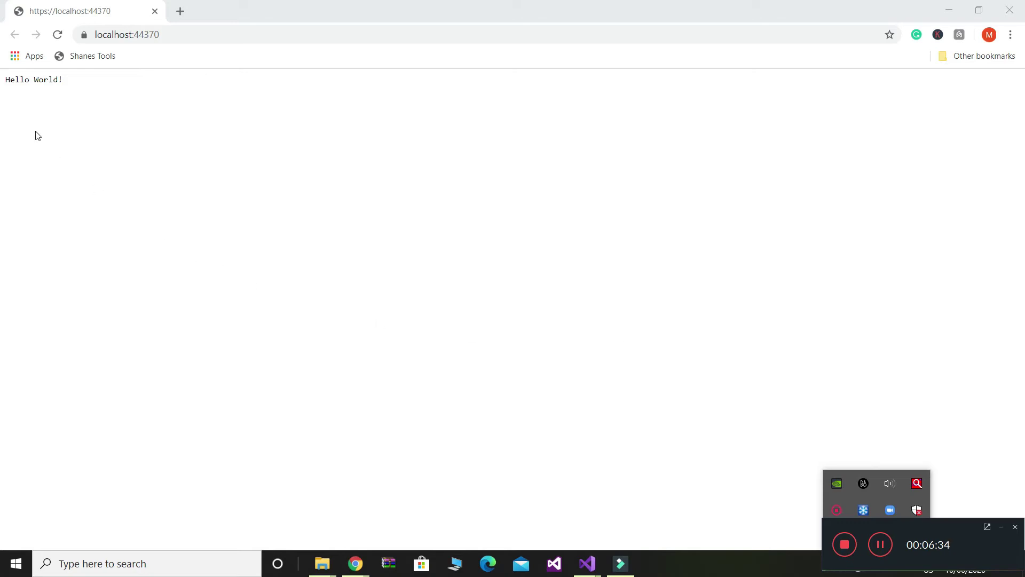
pyautogui.click(99, 97)
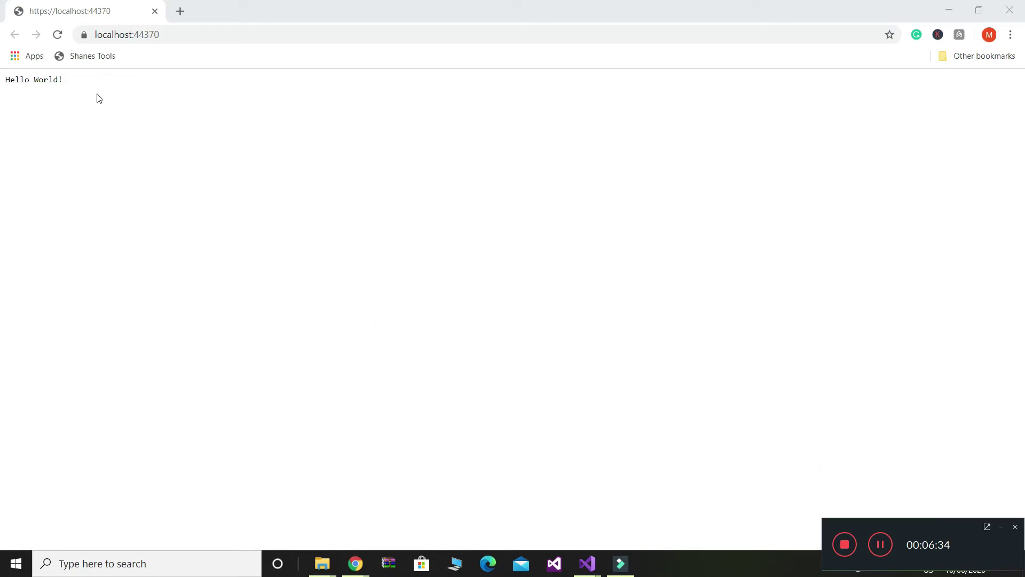
pyautogui.click(888, 551)
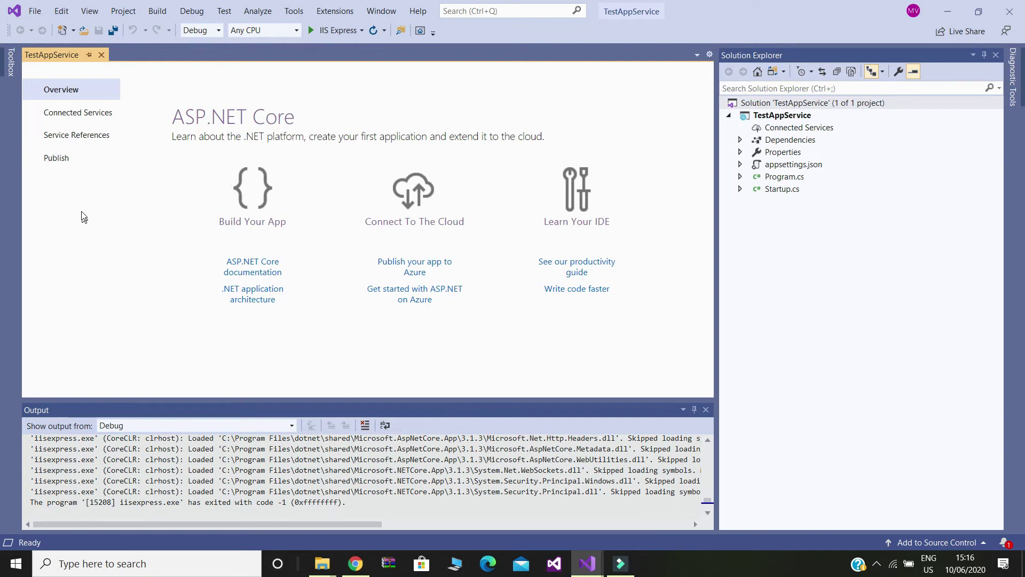
# - Start publishing the project to Azure App Service with the Create New option and create the publish profile
pyautogui.click(53, 159)
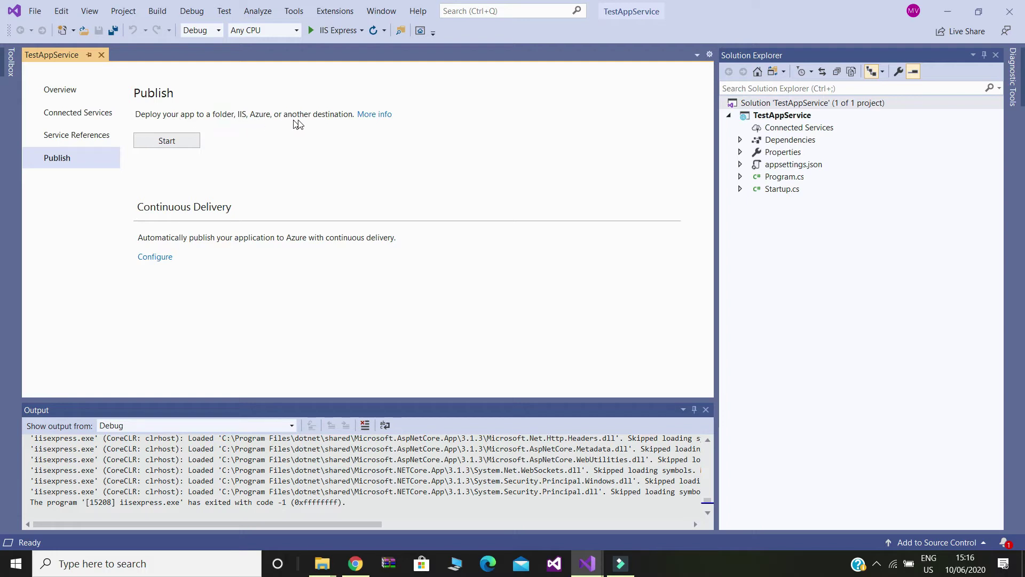
pyautogui.click(183, 143)
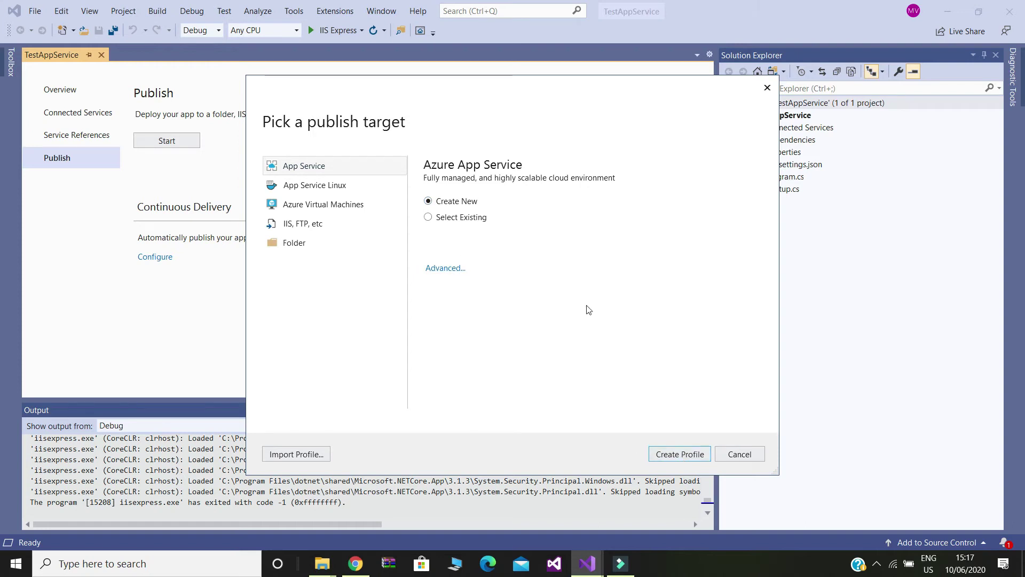
pyautogui.click(671, 455)
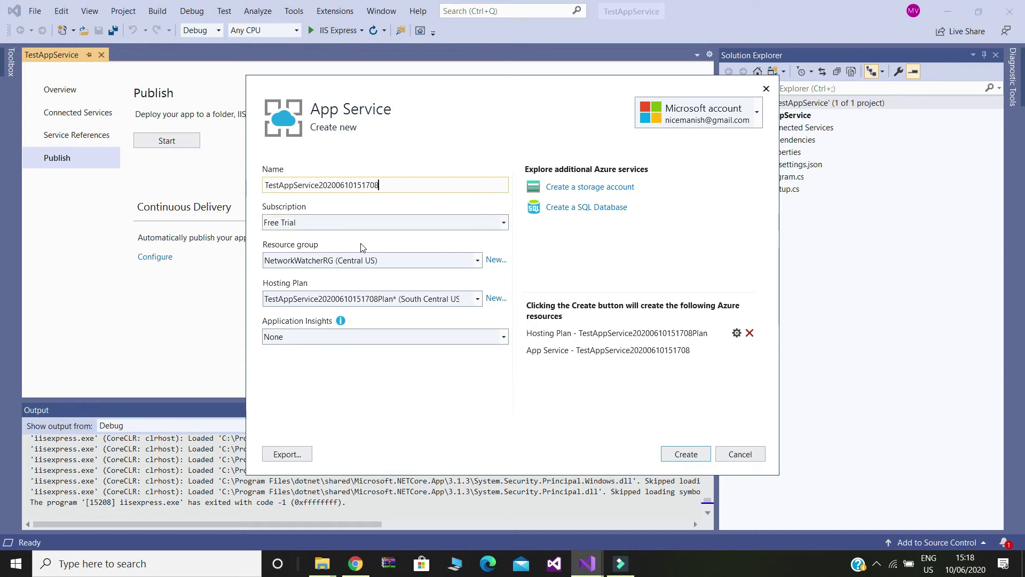
# - Create a new resource group named AzureTrainingRG for the App Service
pyautogui.click(501, 261)
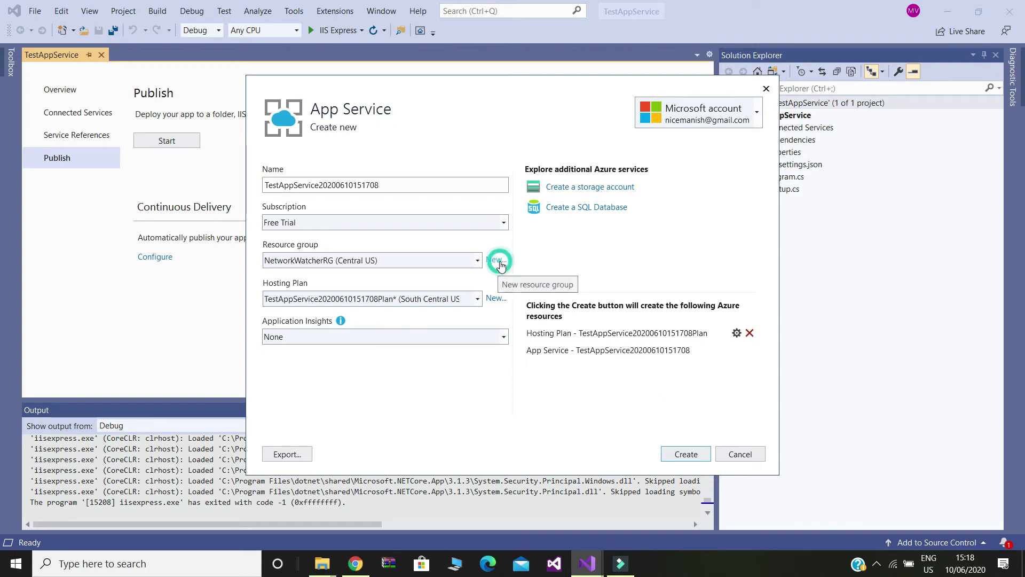
pyautogui.click(437, 263)
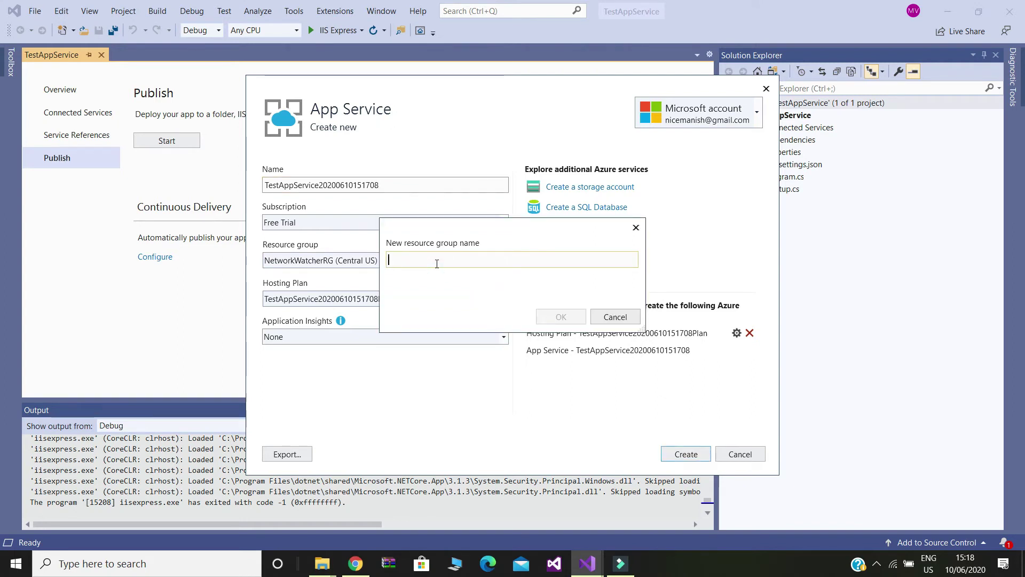
pyautogui.write('AzureTrain')
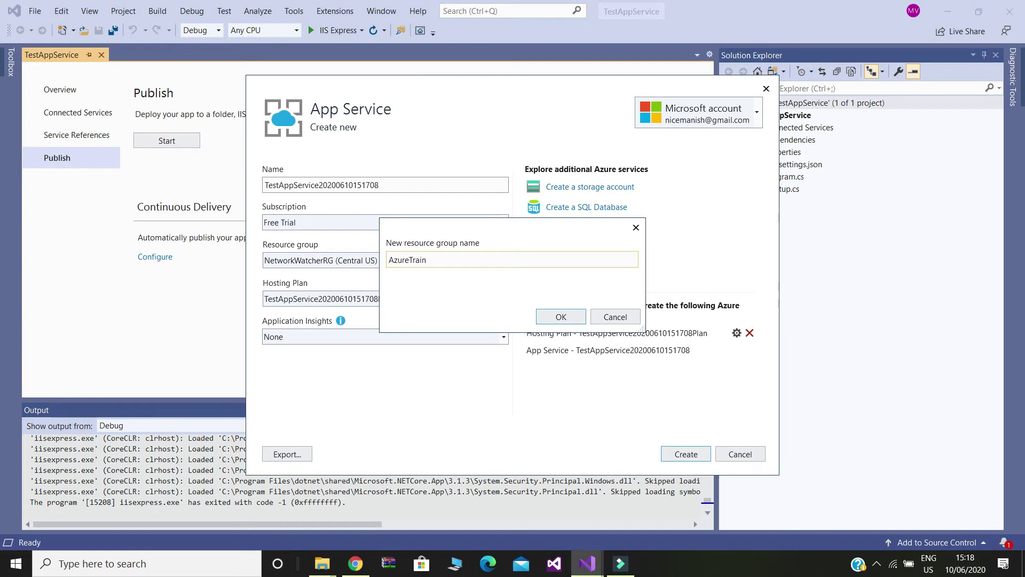
pyautogui.write('ingRG')
pyautogui.click(561, 317)
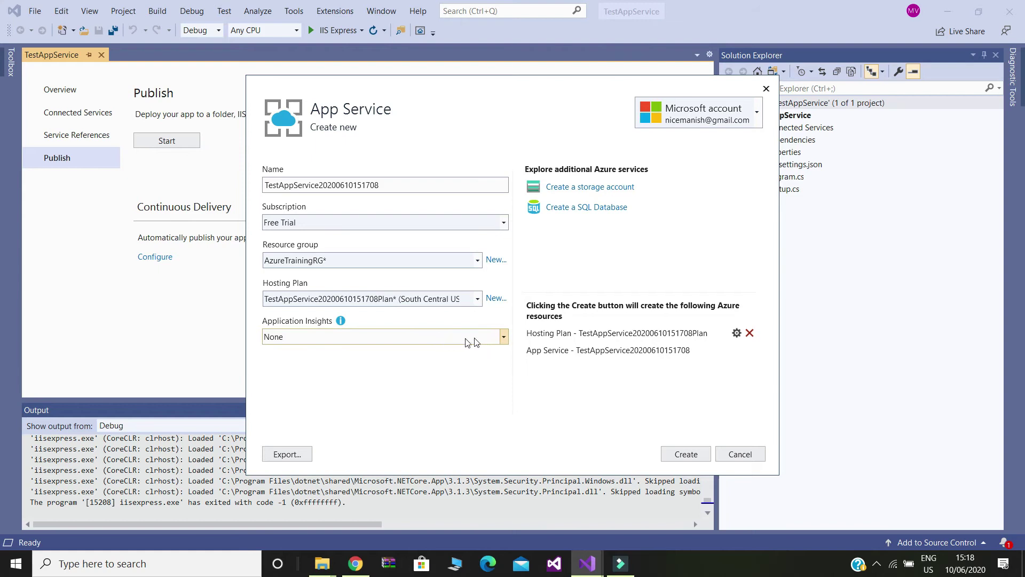
# - Check the available hosting plans and Application Insights regions for the App Service, leaving the current selections in place
pyautogui.click(477, 300)
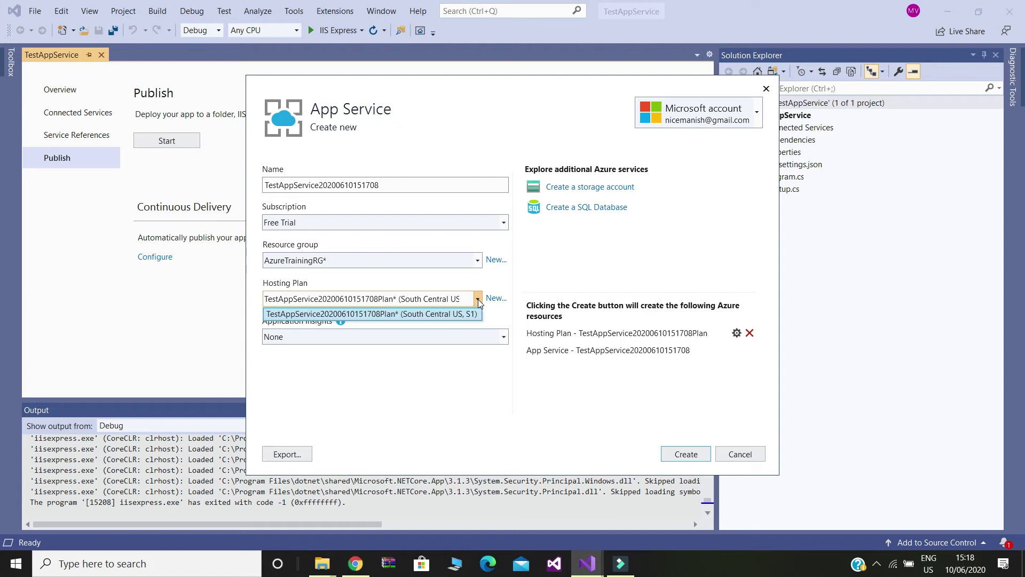
pyautogui.click(553, 278)
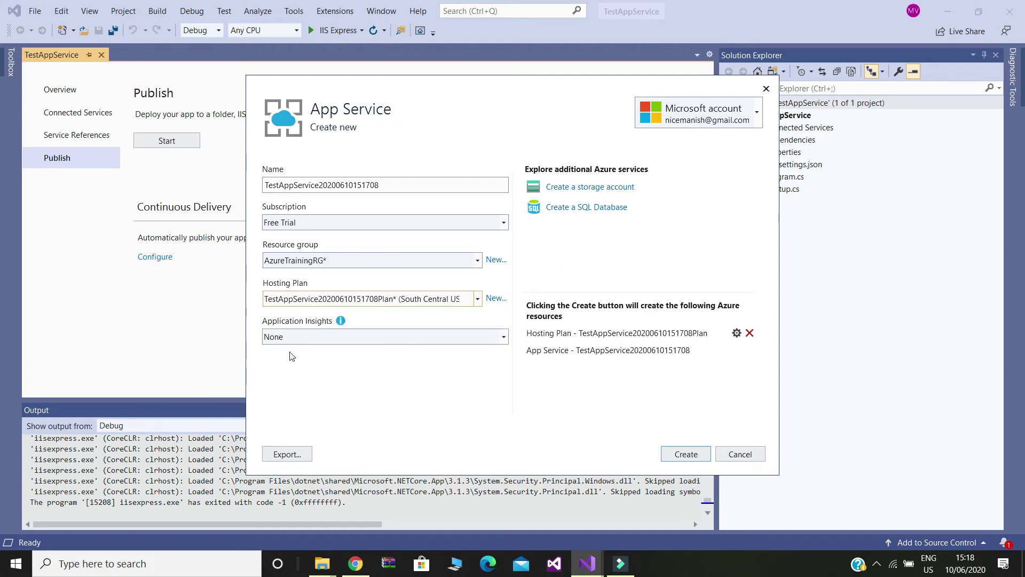
pyautogui.click(504, 337)
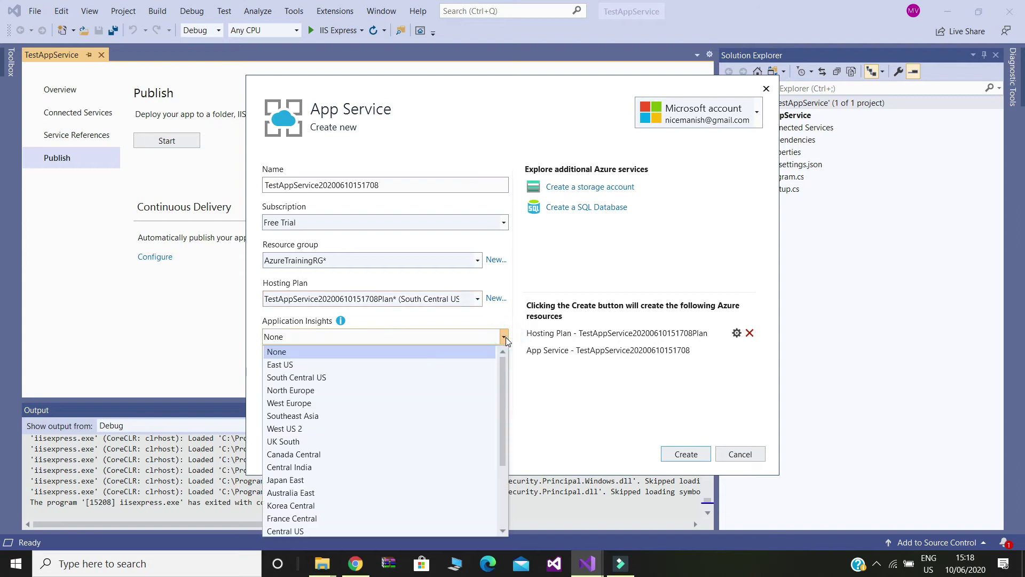
pyautogui.click(556, 396)
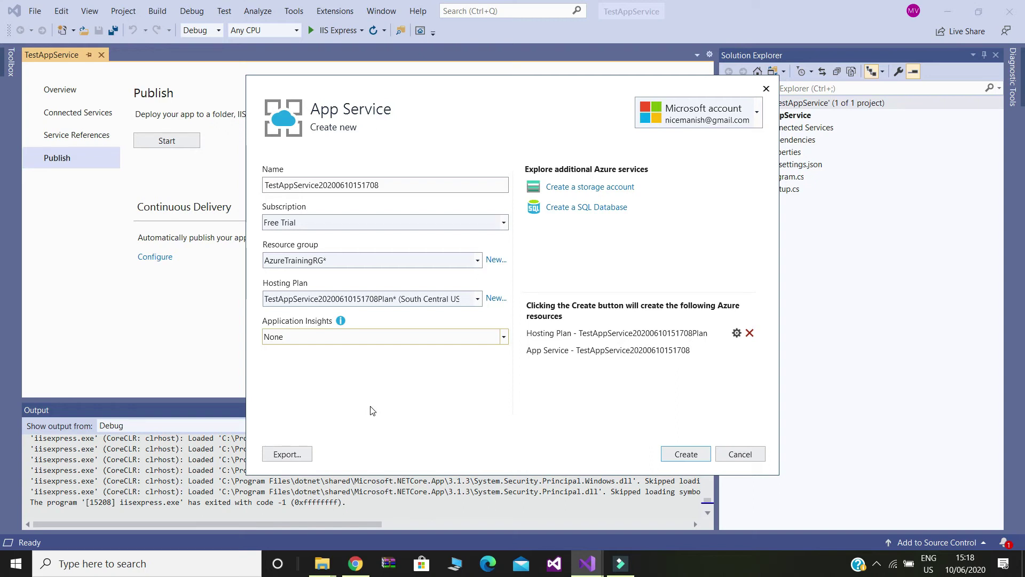
# - Name the App Service TestAppServicewebapp and create its Azure resources
pyautogui.moveTo(393, 186); pyautogui.dragTo(318, 185)
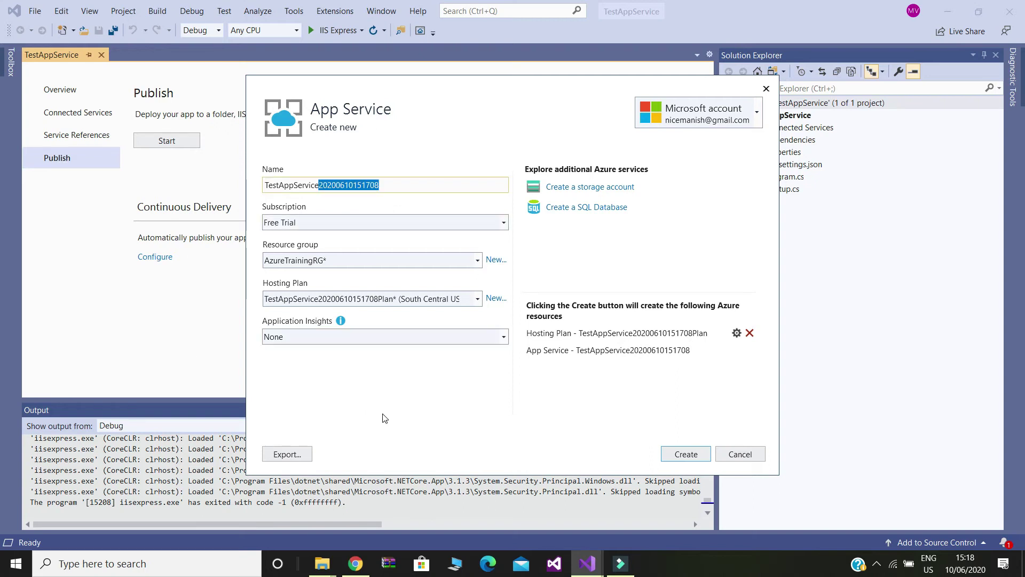
pyautogui.press('BackSpace')
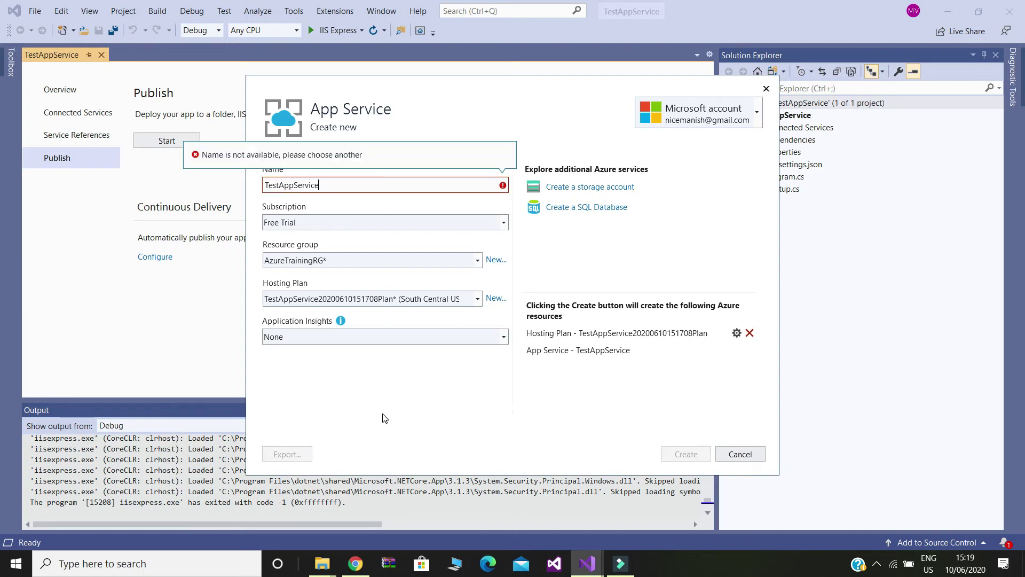
pyautogui.write('webapp')
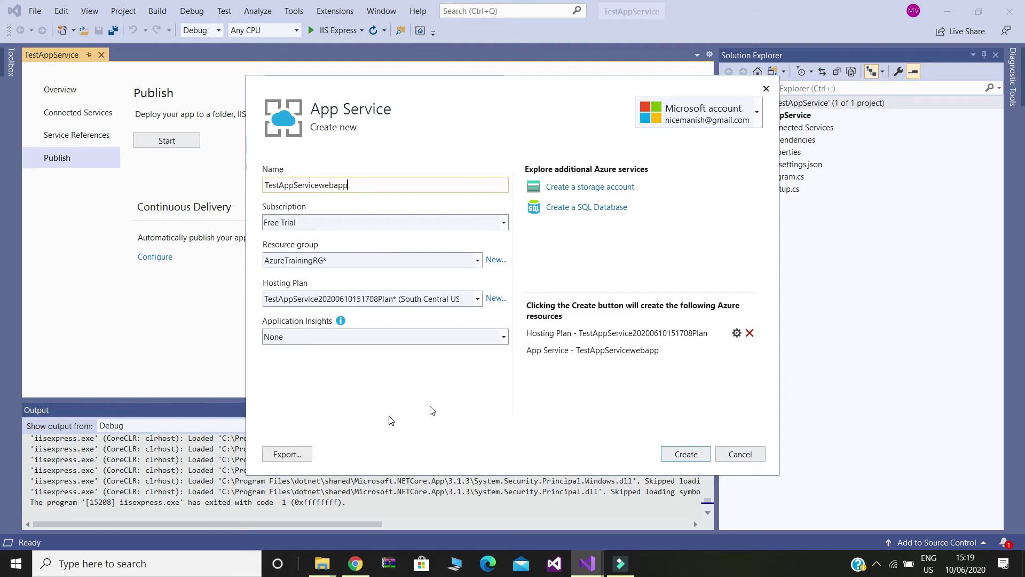
pyautogui.click(686, 456)
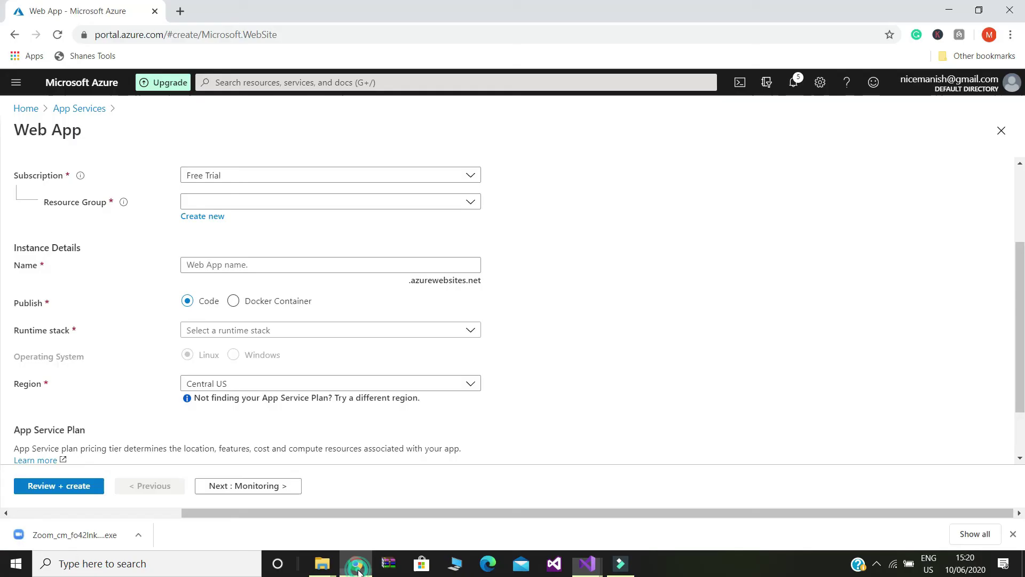
# - Check the App Services list in the Azure portal in Chrome and return to the TestAppService publish page in Visual Studio
pyautogui.click(355, 563)
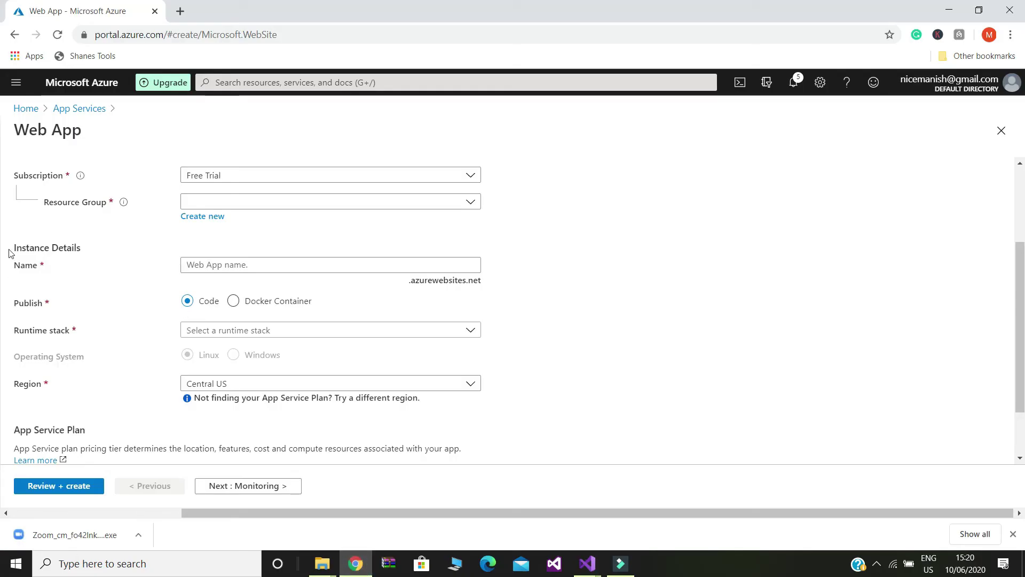
pyautogui.click(80, 113)
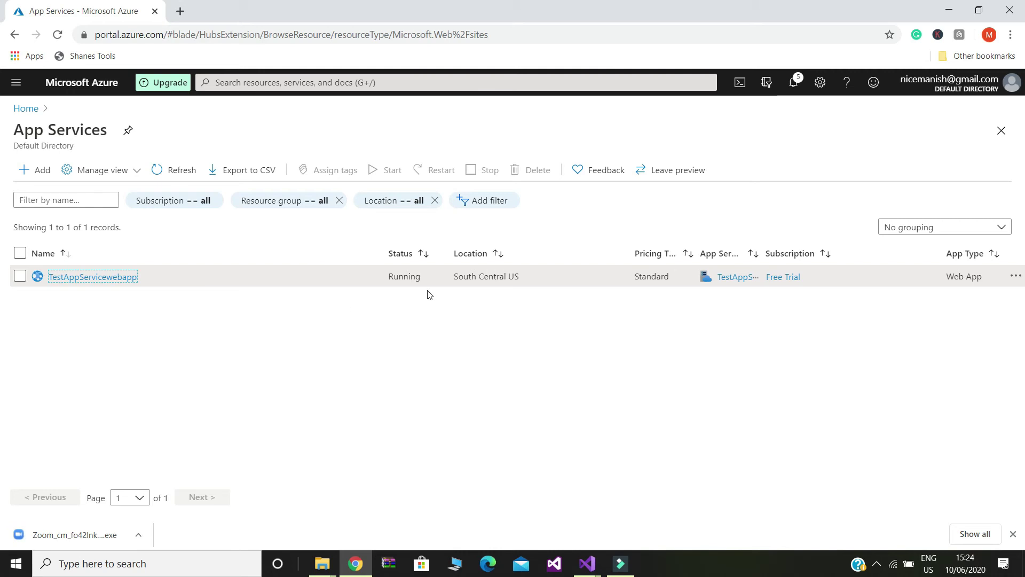
pyautogui.click(587, 563)
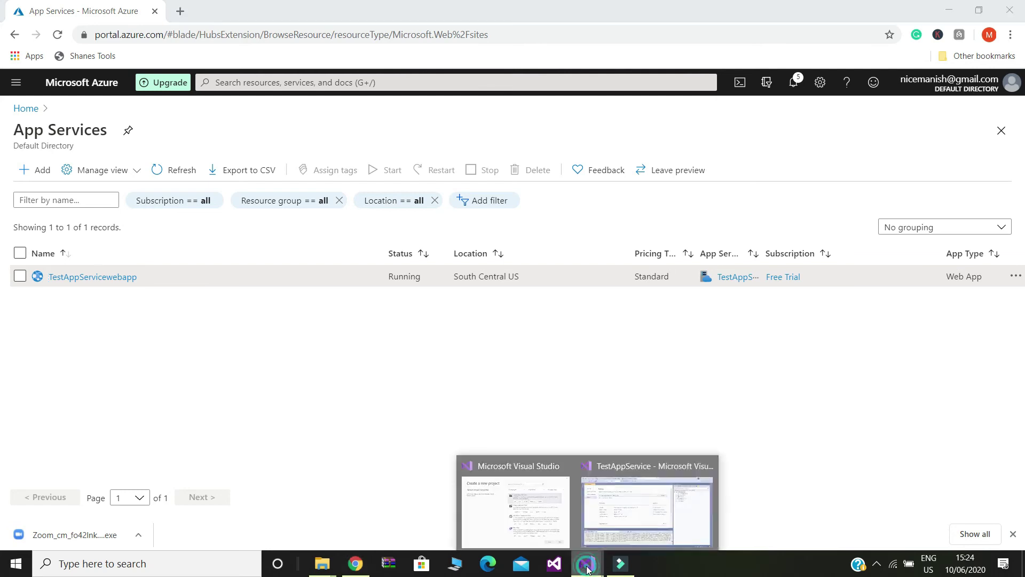
pyautogui.click(602, 533)
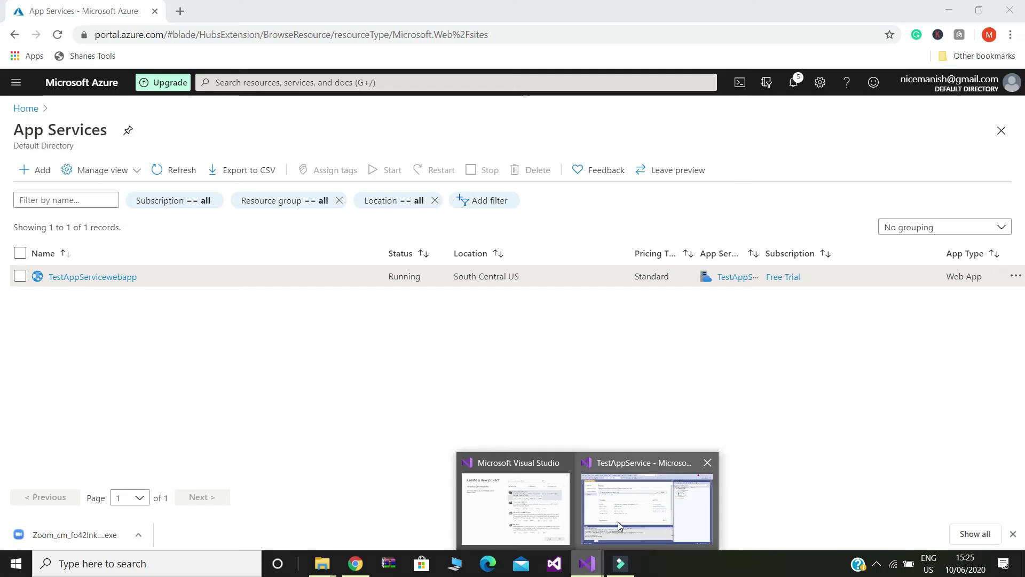
pyautogui.click(617, 521)
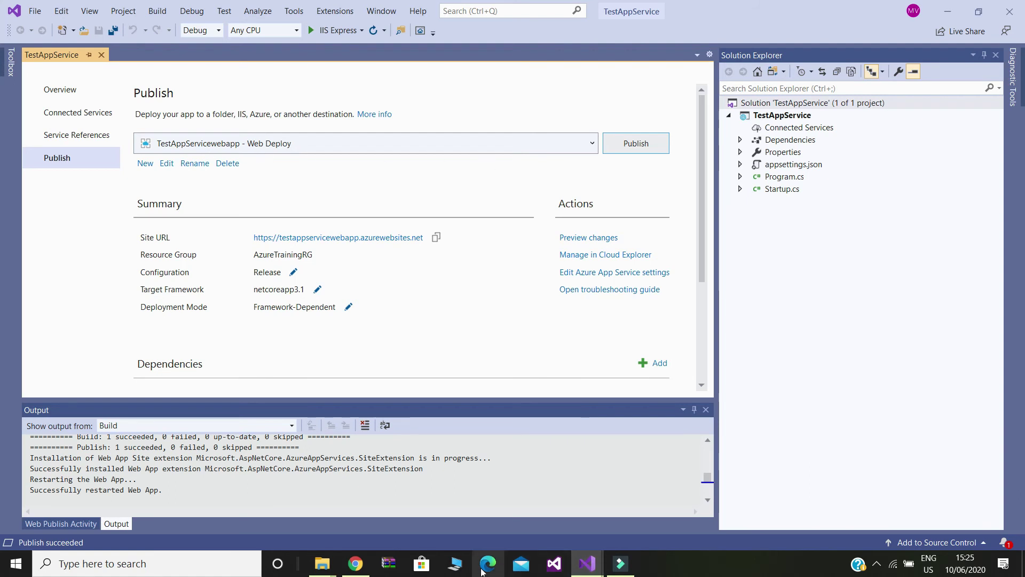
# - Switch to the Azure portal in Chrome, view the site of TestAppServicewebapp through its URL, and close the site page
pyautogui.click(357, 565)
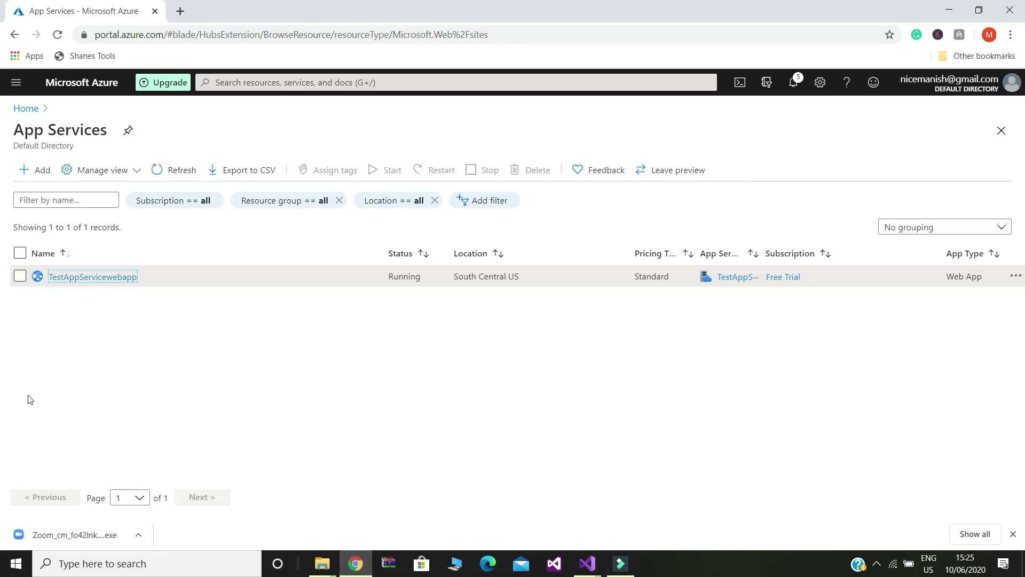
pyautogui.click(84, 277)
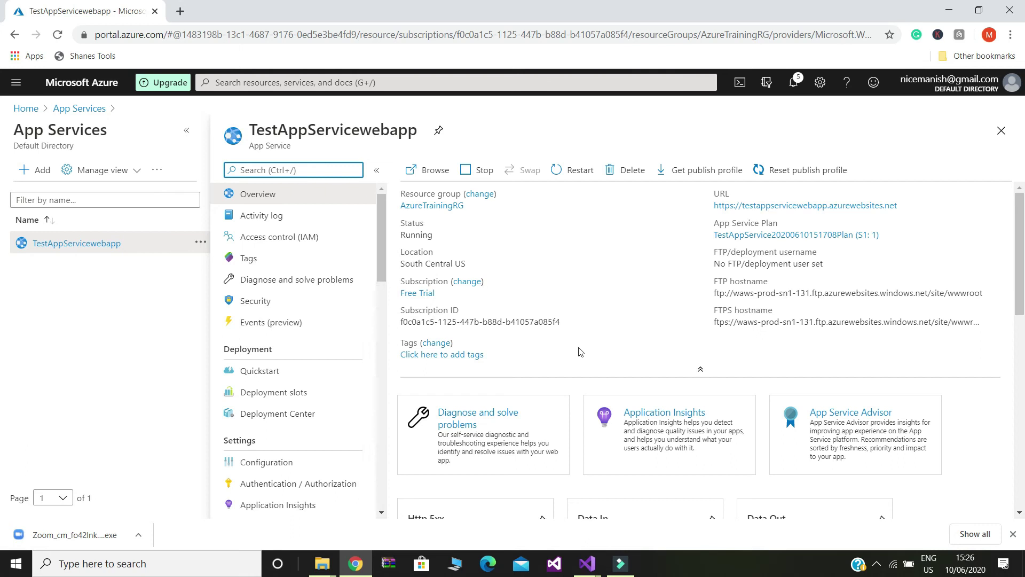
pyautogui.click(803, 240)
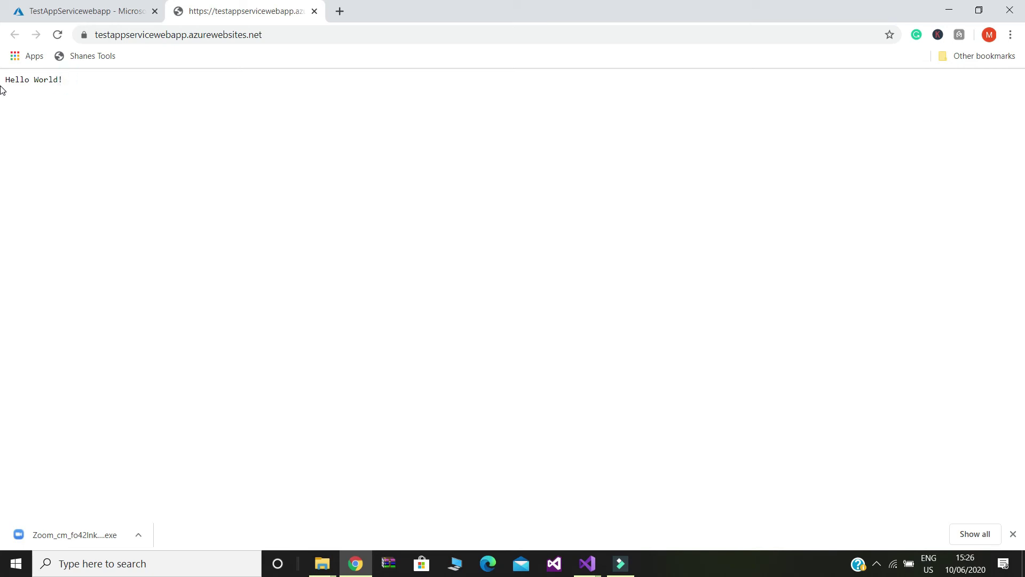
pyautogui.click(314, 11)
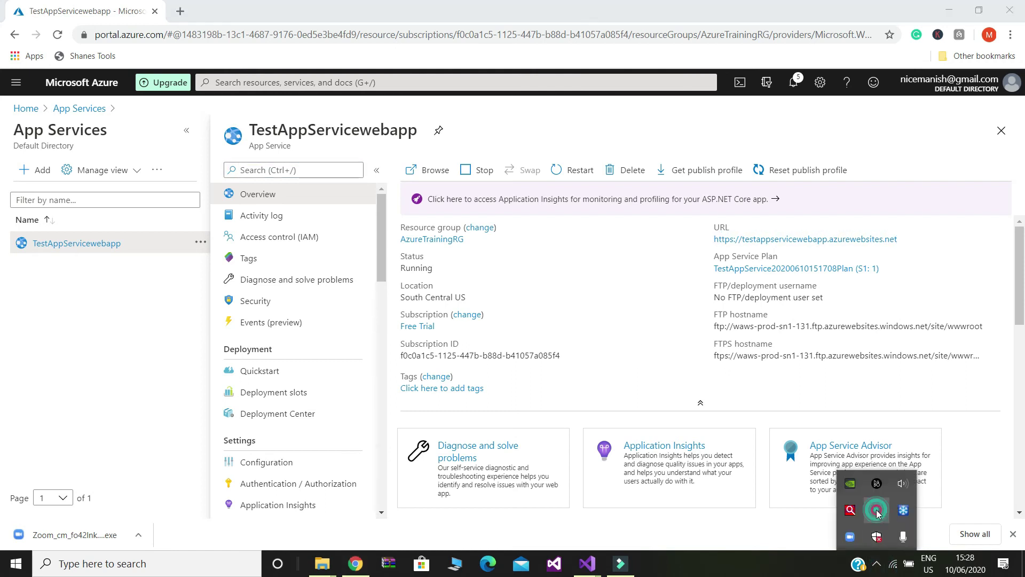
pyautogui.rightClick(877, 510)
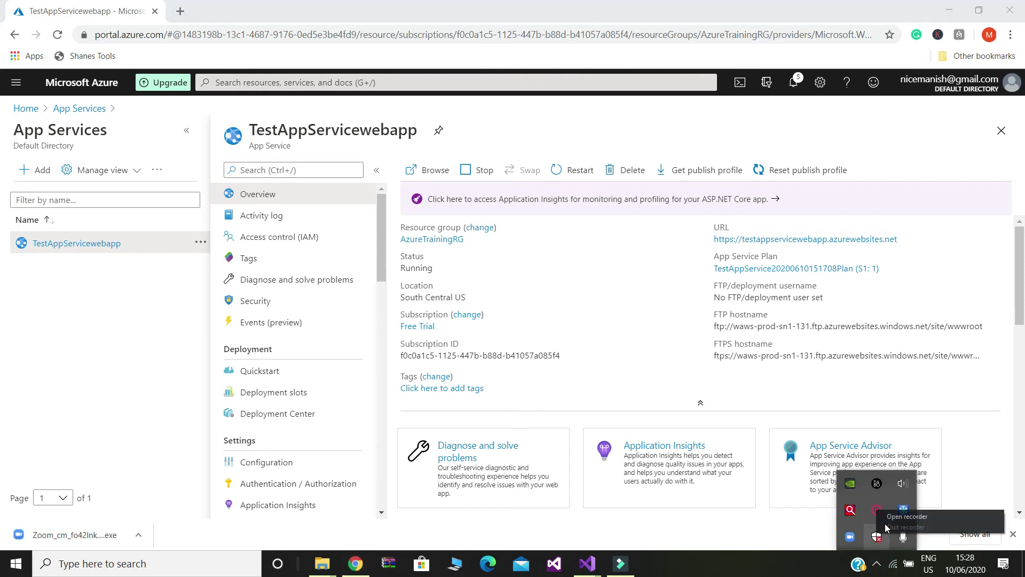
pyautogui.click(904, 516)
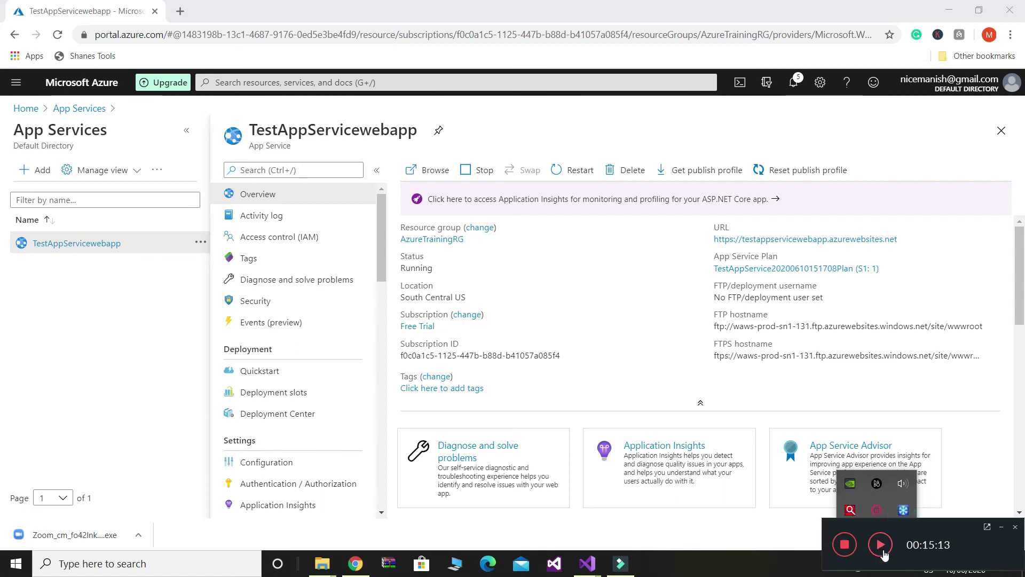
pyautogui.click(882, 544)
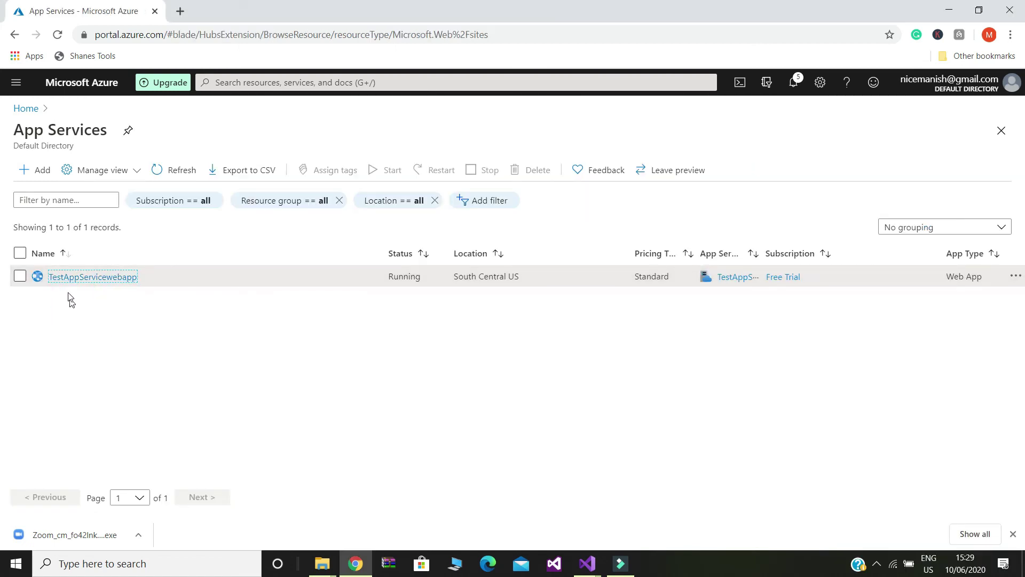
# - Open TestAppServicewebapp from the App Services list and review its overview details and metric charts
pyautogui.click(91, 278)
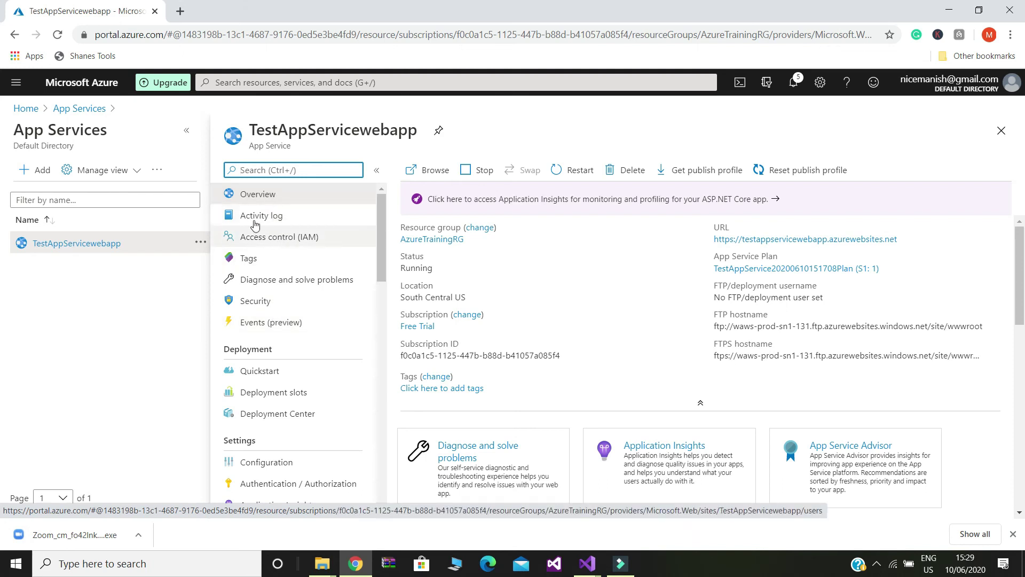
pyautogui.click(277, 198)
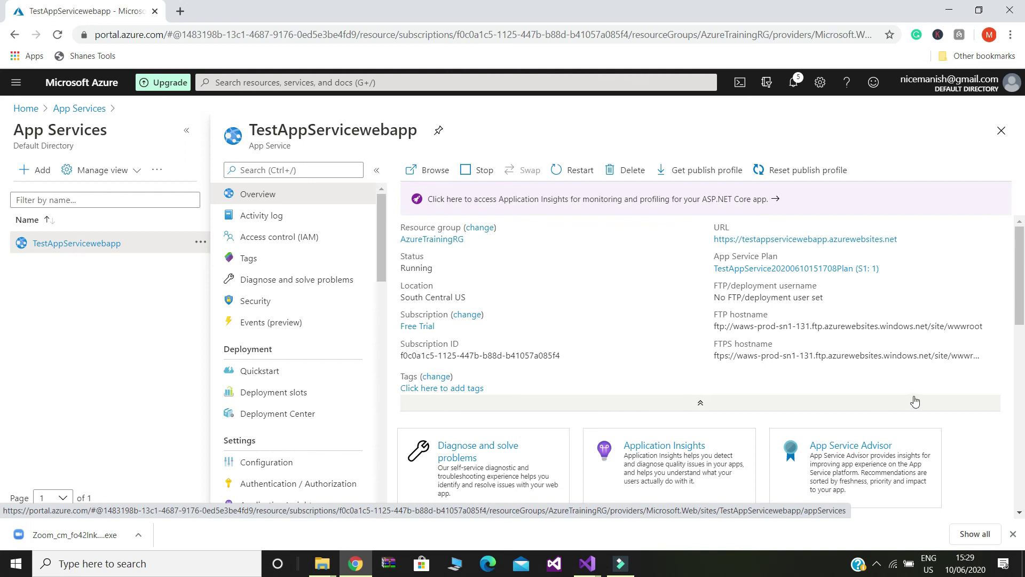
pyautogui.scroll(-5, 958, 388)
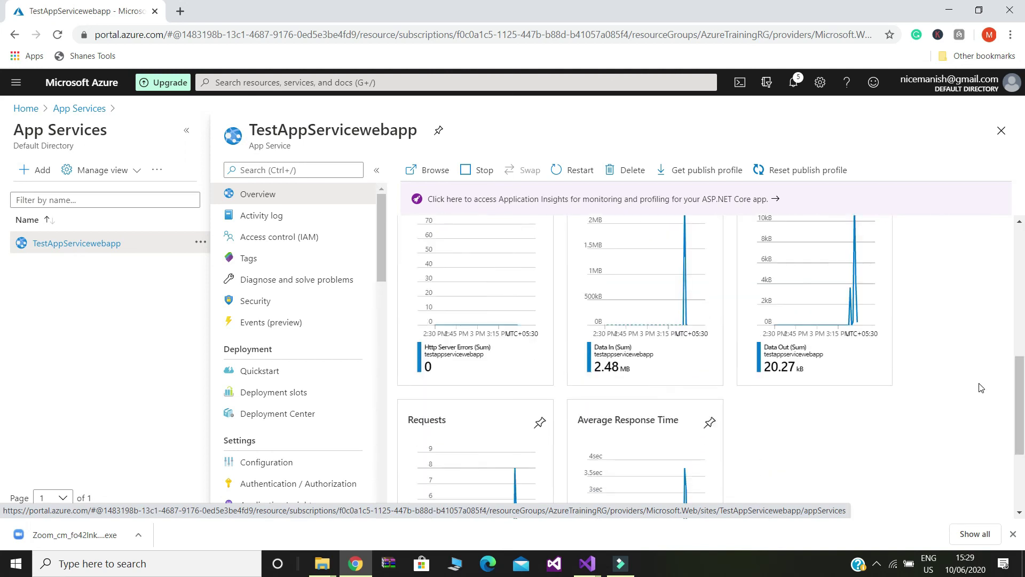
pyautogui.scroll(-1, 950, 395)
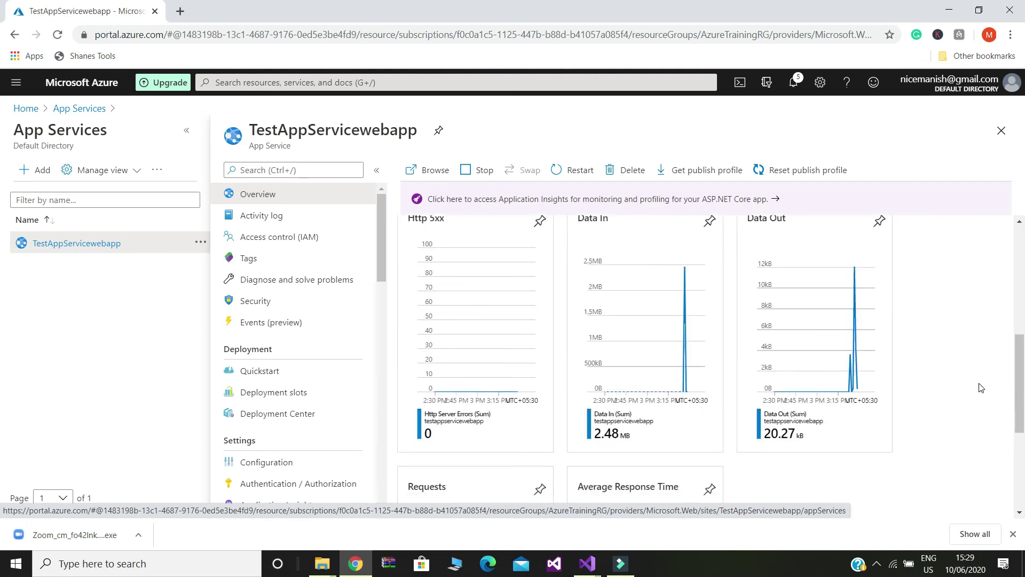
pyautogui.scroll(1, 907, 405)
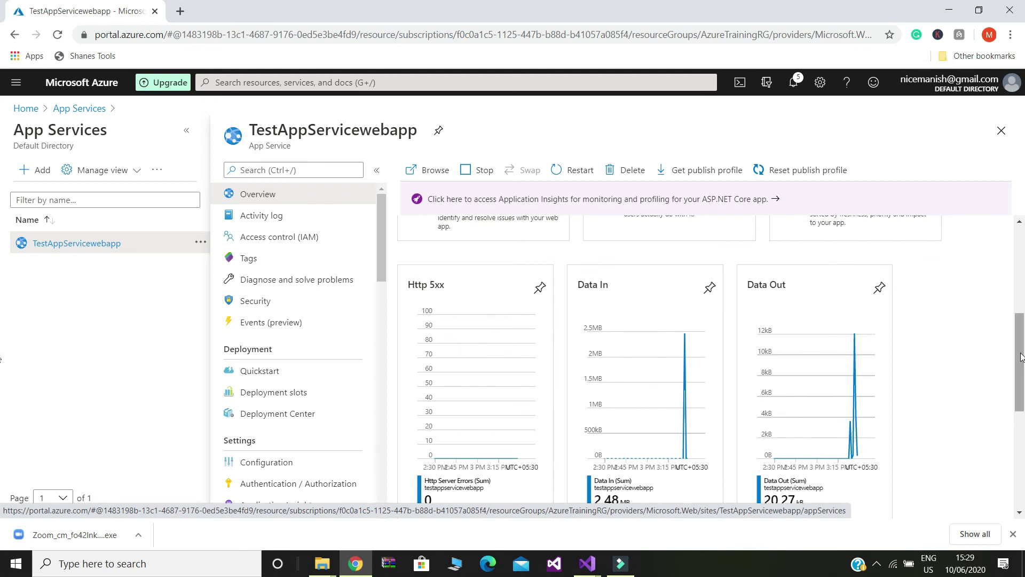
pyautogui.scroll(-3, 989, 372)
pyautogui.scroll(8, 989, 372)
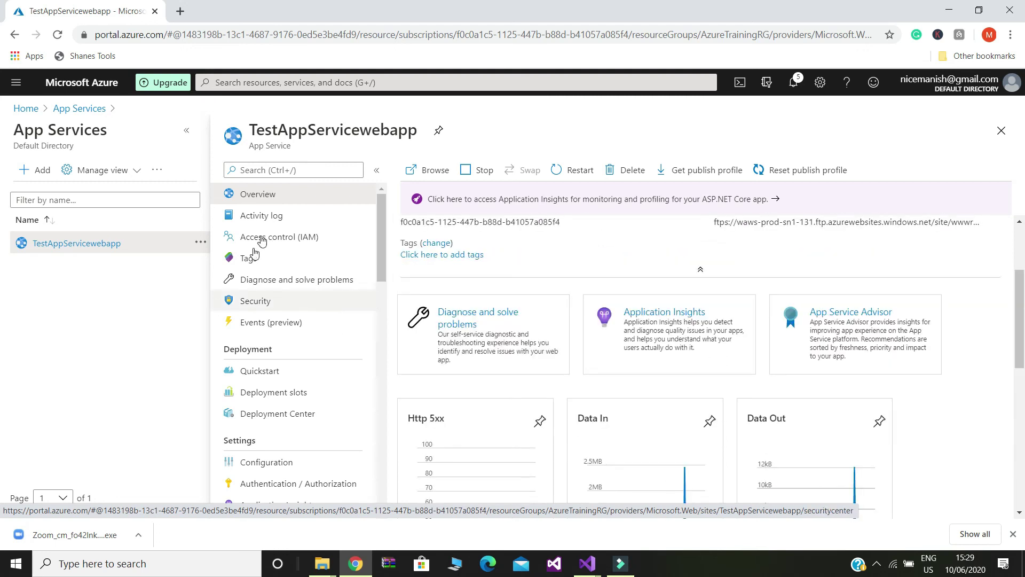
# - View the activity log of TestAppServicewebapp and look through its App Service plan, development and API options
pyautogui.click(273, 217)
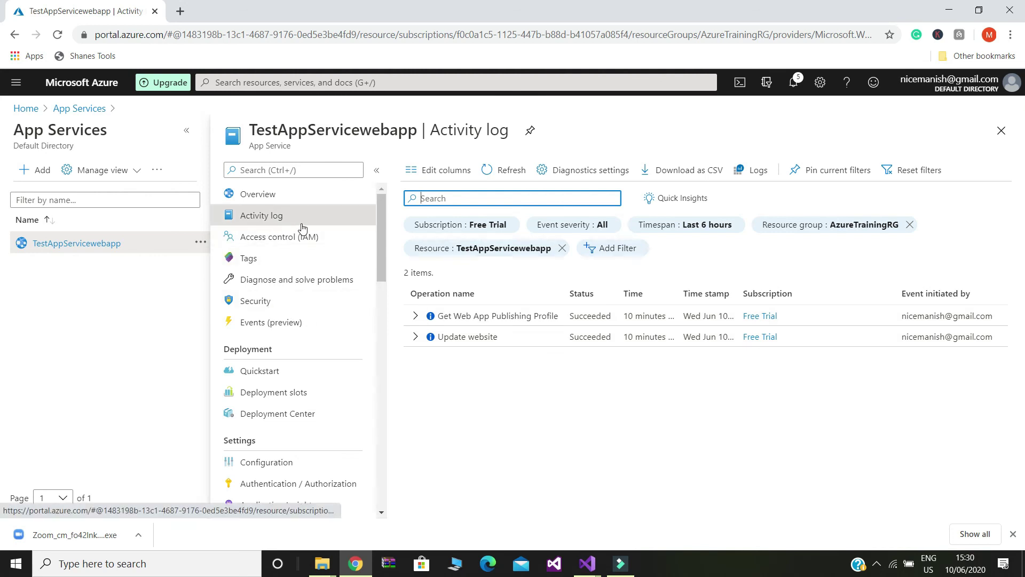
pyautogui.scroll(-10, 267, 341)
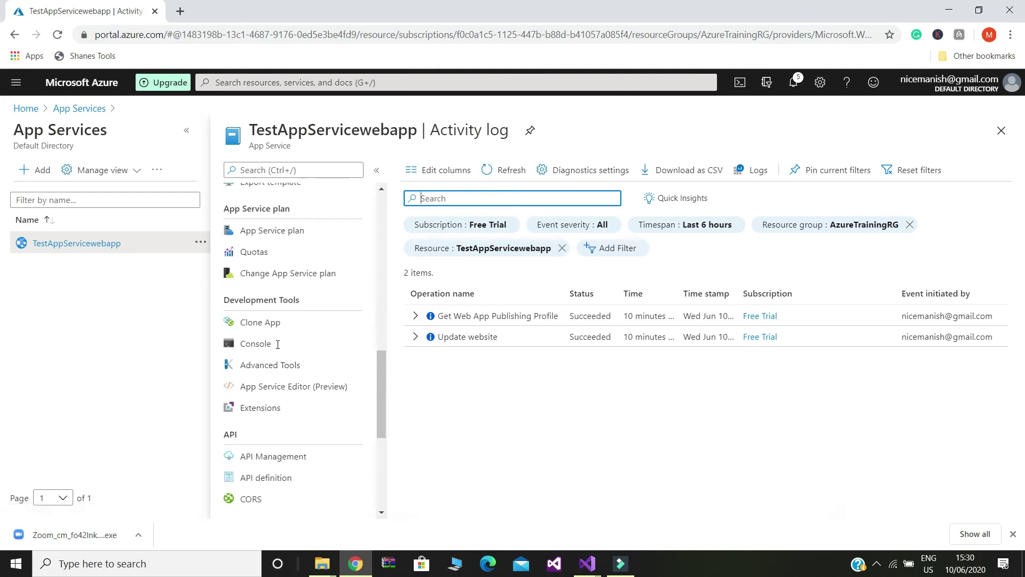
pyautogui.scroll(-3, 278, 344)
pyautogui.scroll(-1, 278, 349)
pyautogui.click(277, 347)
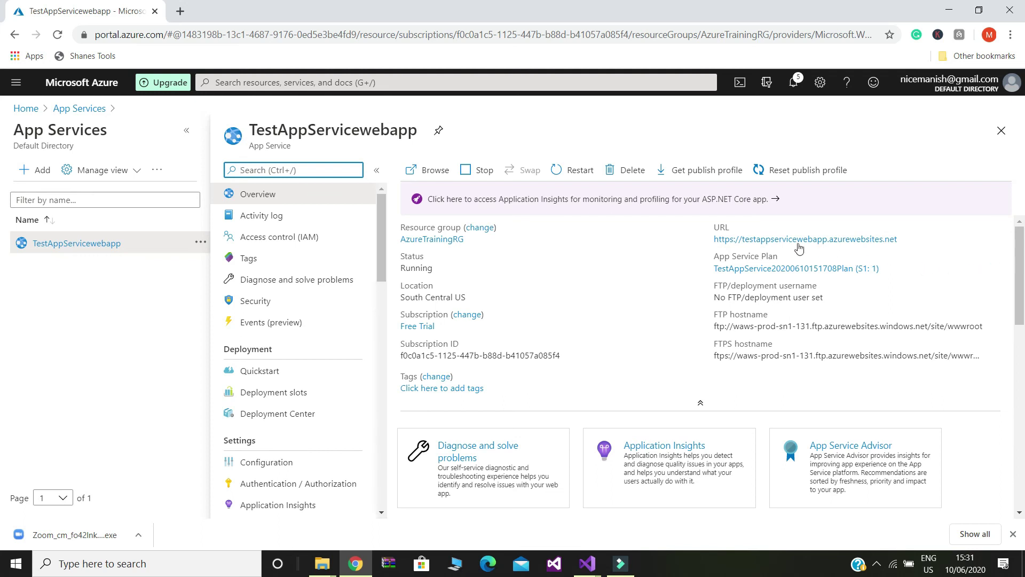
# - Open the TestAppServicewebapp site through the URL in its overview
pyautogui.click(820, 239)
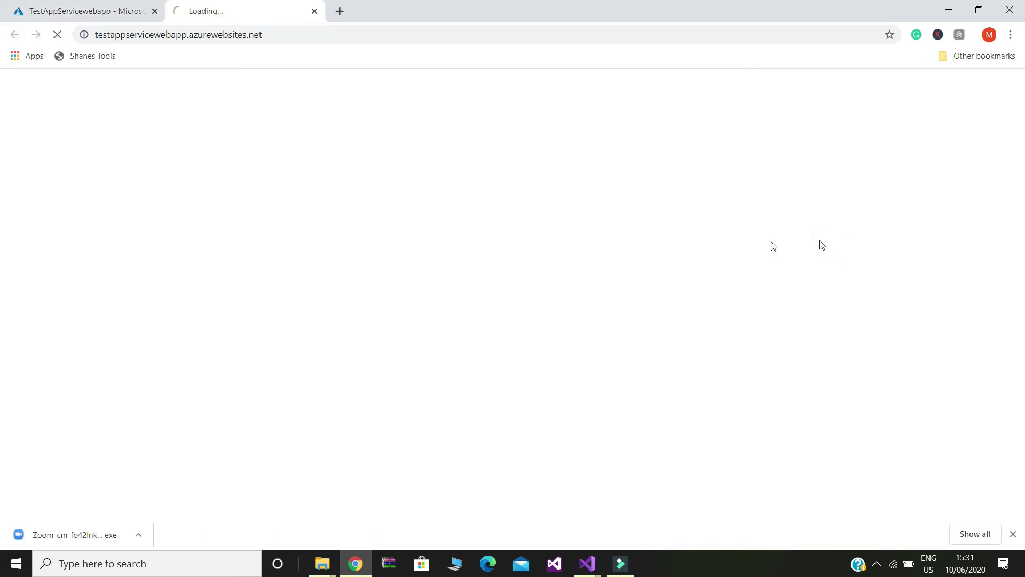